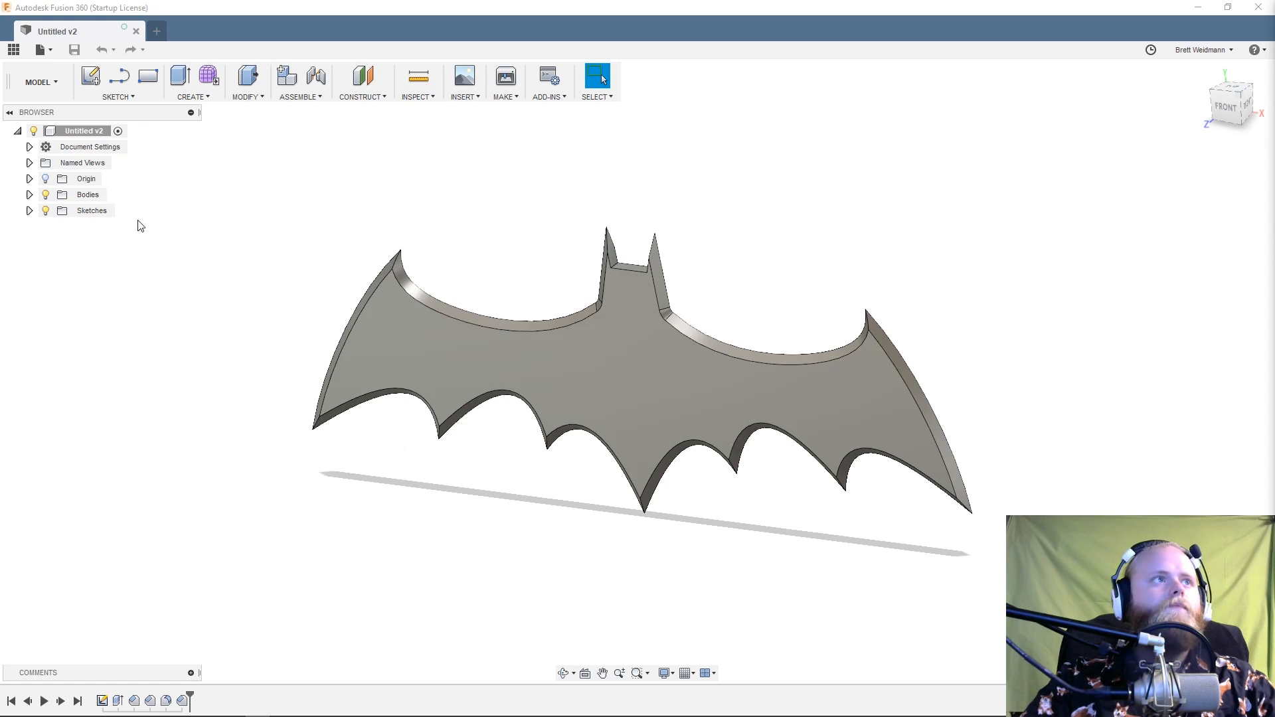
- Start a Save As STL export of Body1 in binary format with High refinement
{"action": "left_click", "coordinate": [29, 194]}
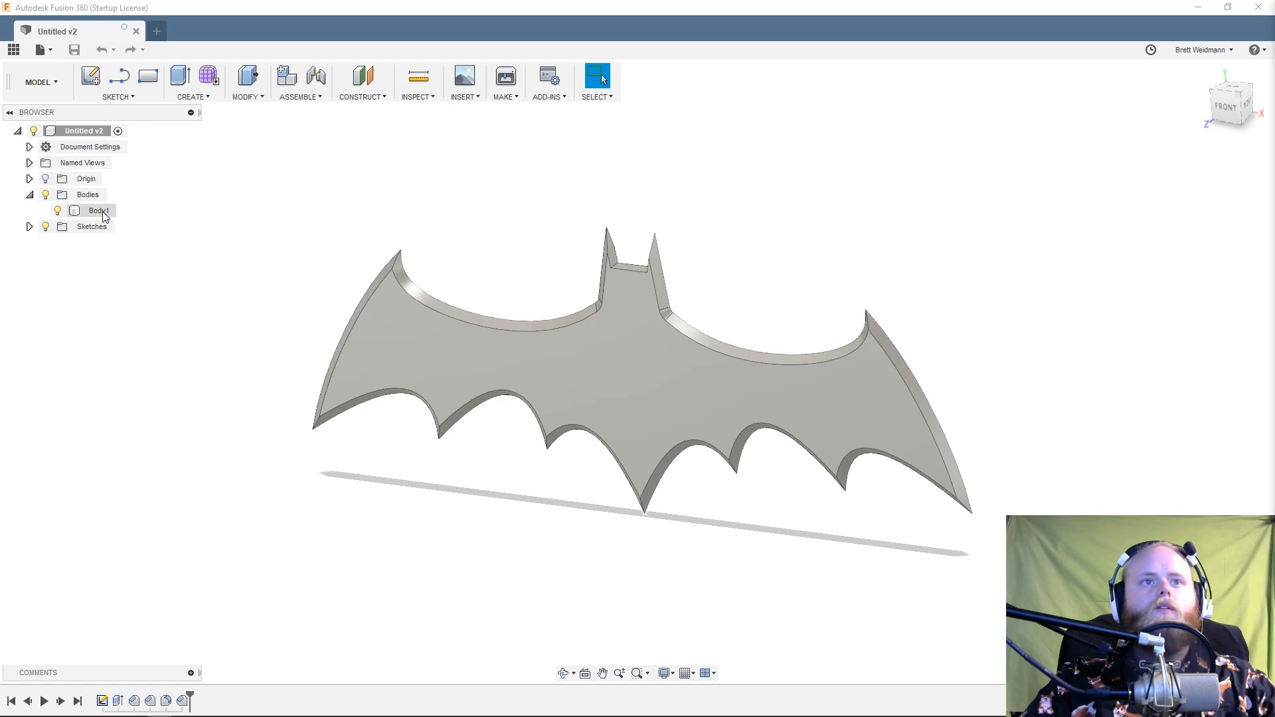
{"action": "left_click", "coordinate": [107, 210]}
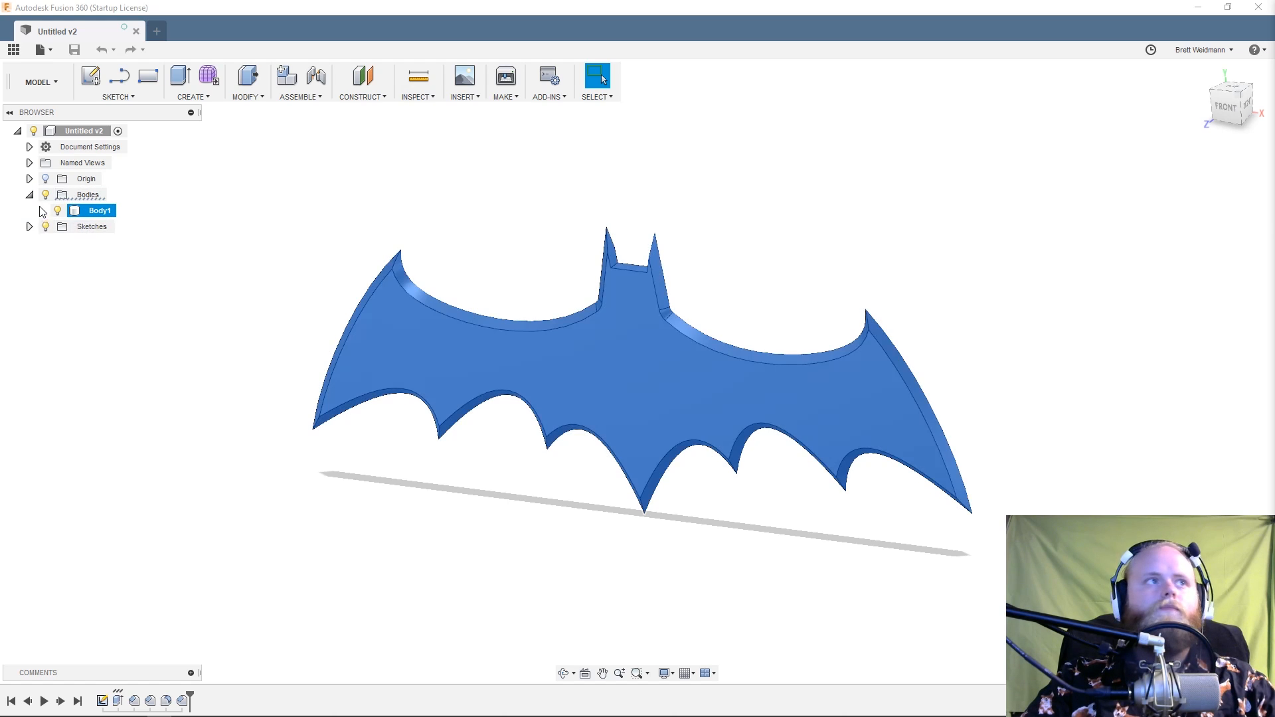
{"action": "left_click", "coordinate": [138, 212]}
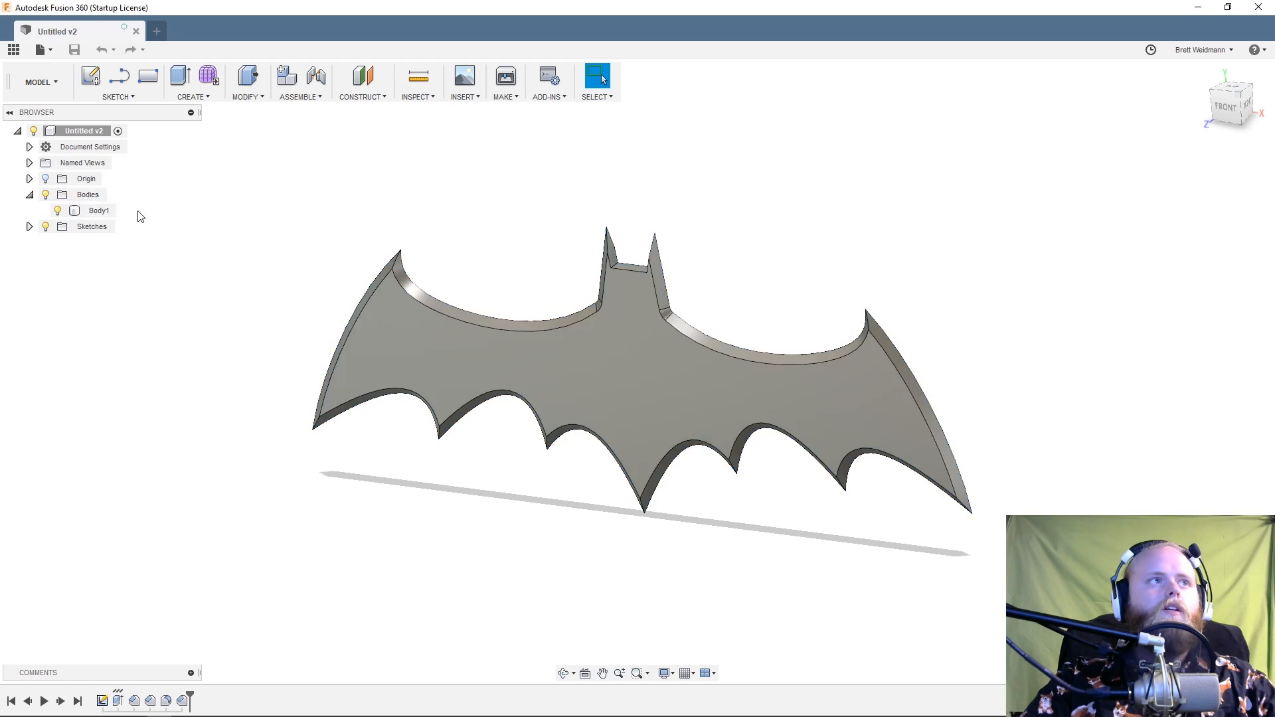
{"action": "left_click", "coordinate": [100, 212]}
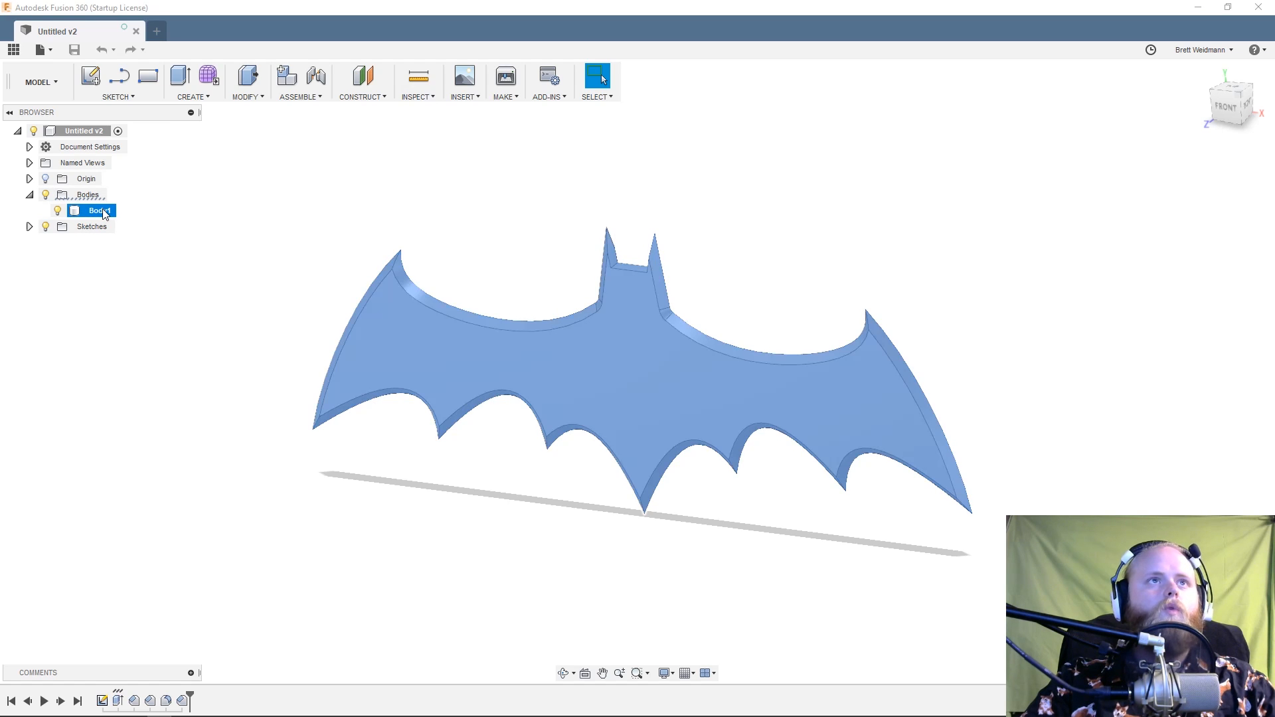
{"action": "right_click", "coordinate": [104, 214]}
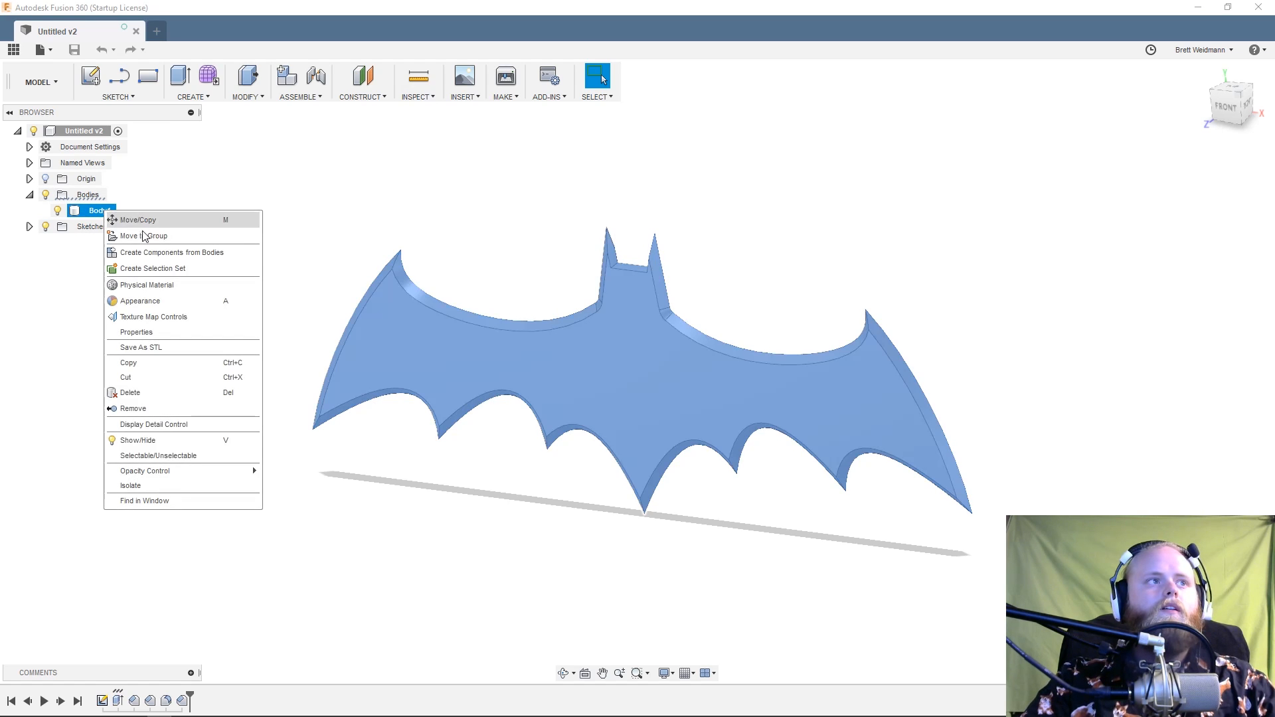
{"action": "left_click", "coordinate": [153, 347]}
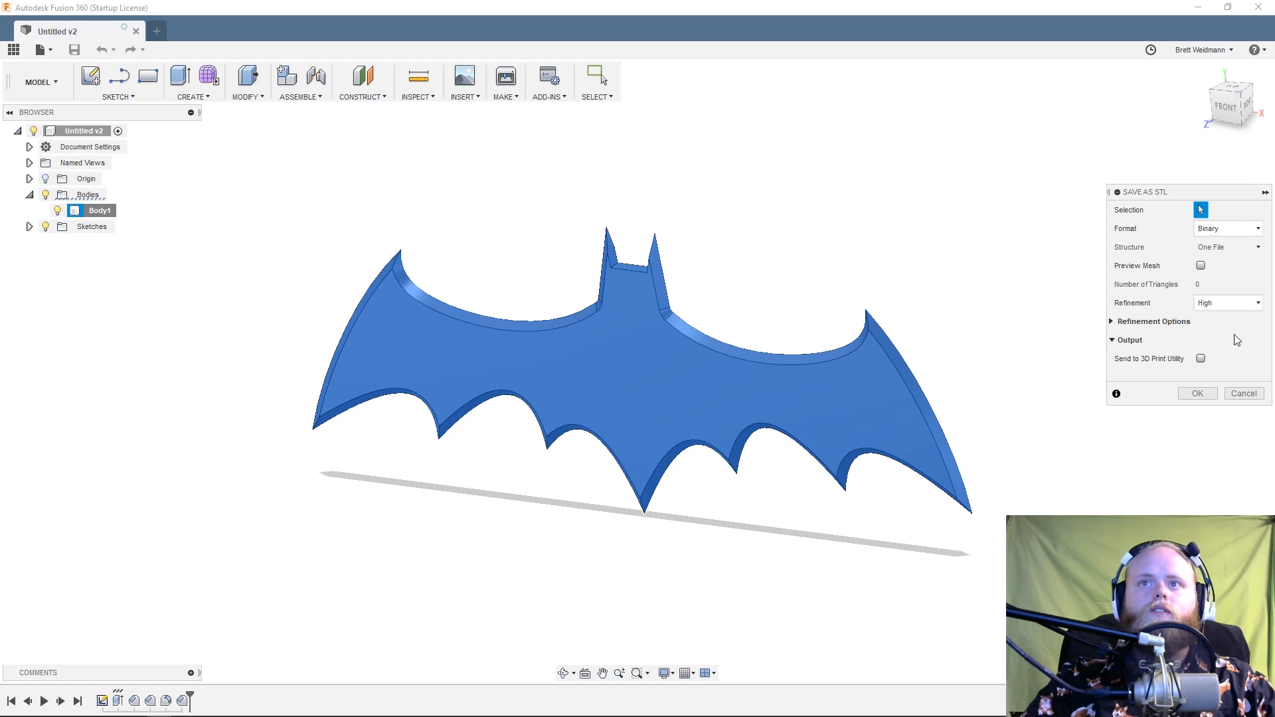
{"action": "left_click", "coordinate": [1228, 303]}
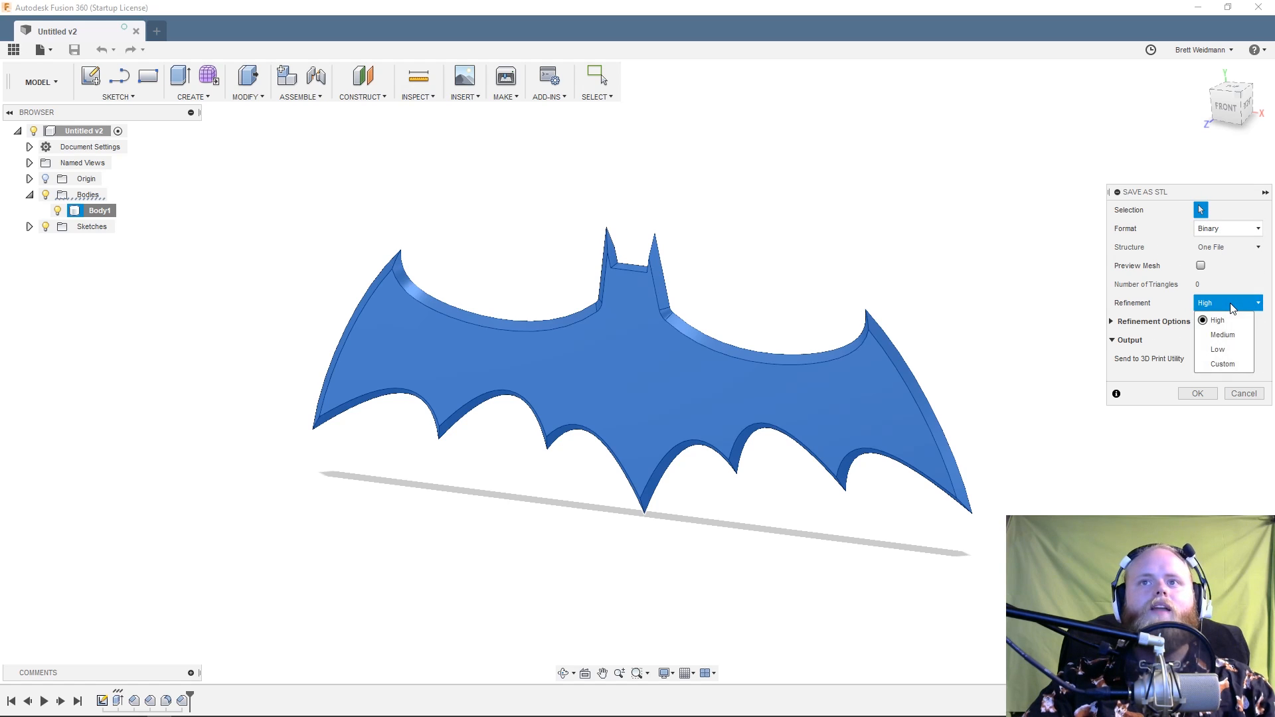
{"action": "left_click", "coordinate": [1219, 321]}
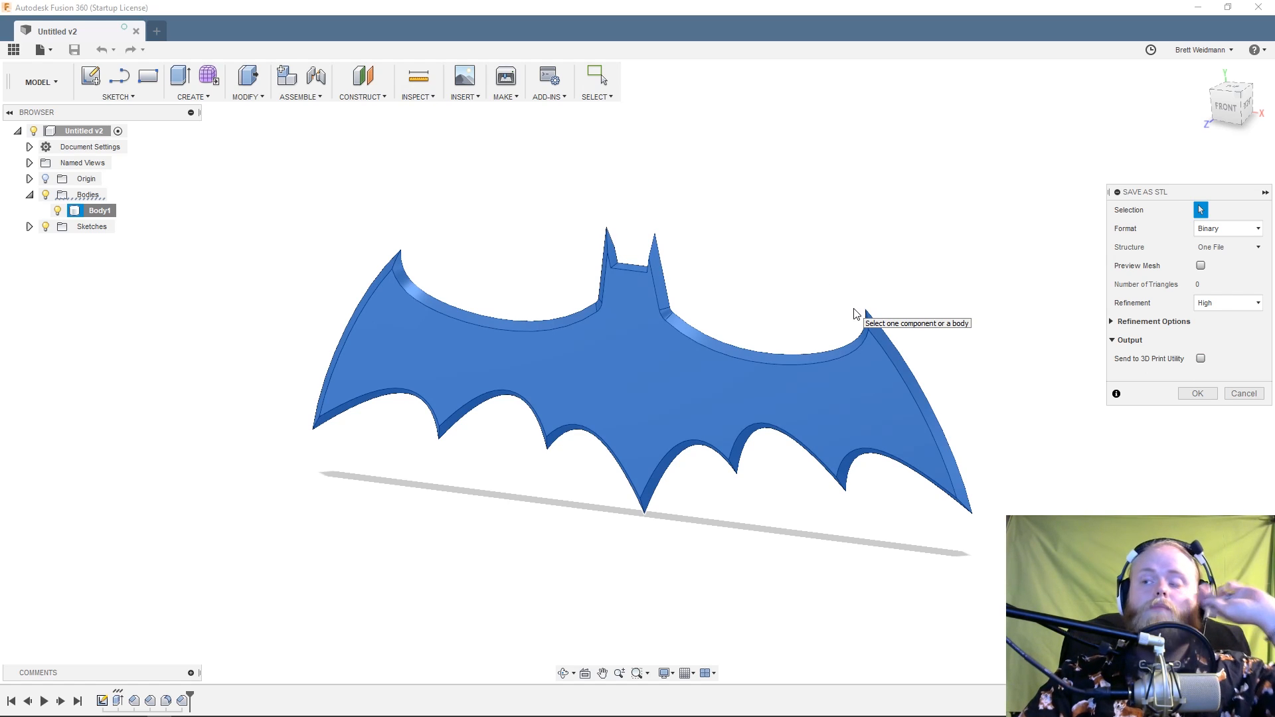
- Confirm the export options and save the STL to the Desktop under the name Batarang
{"action": "left_click", "coordinate": [1199, 391]}
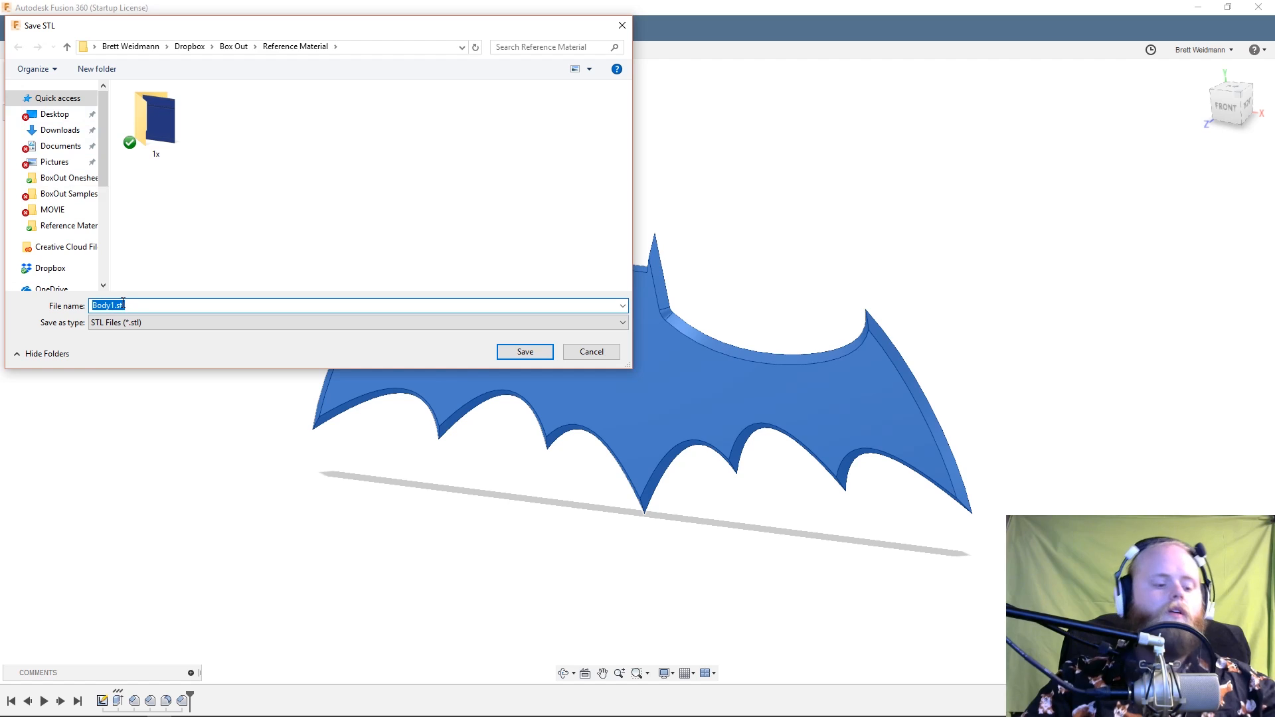
{"action": "type", "text": "Ba"}
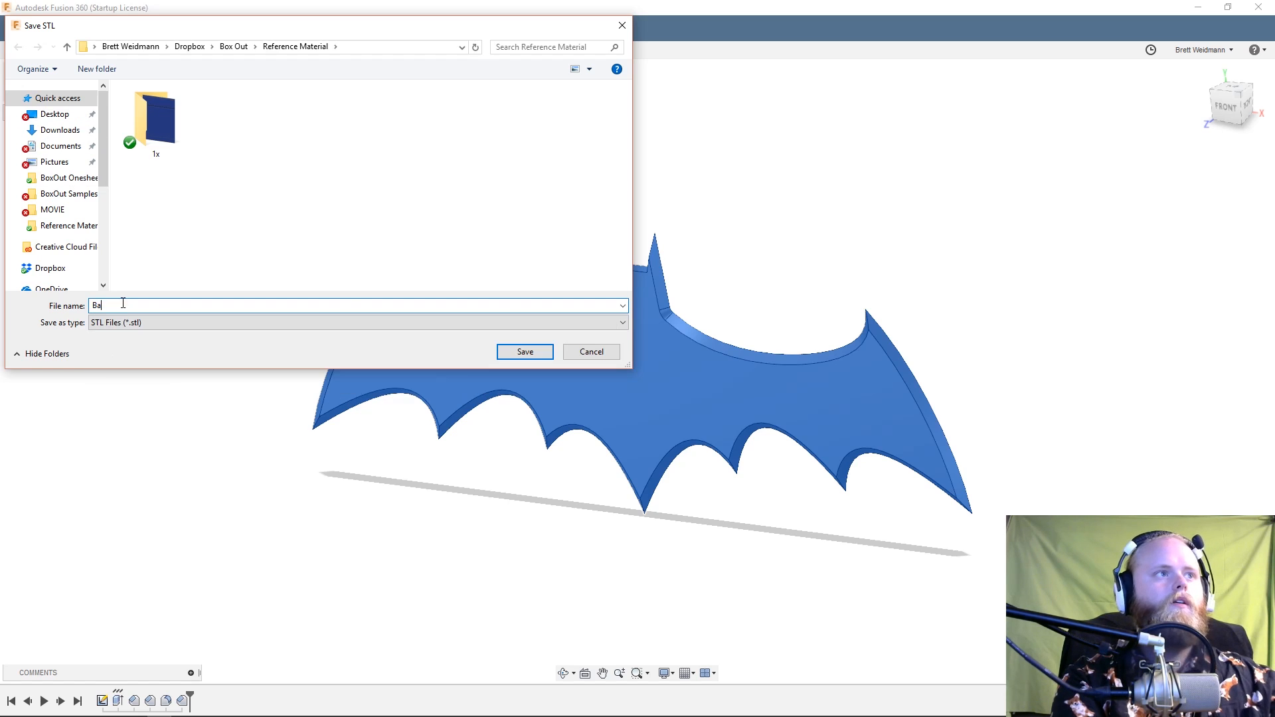
{"action": "type", "text": "trarang"}
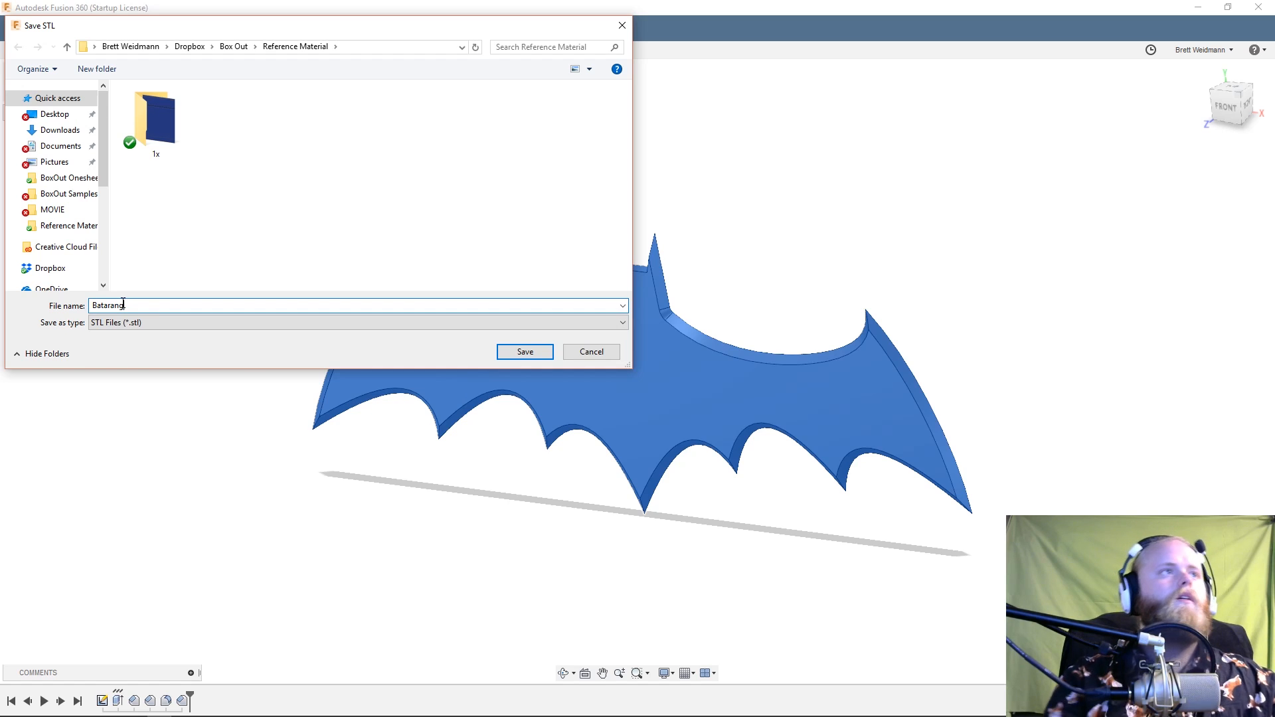
{"action": "left_click", "coordinate": [55, 114]}
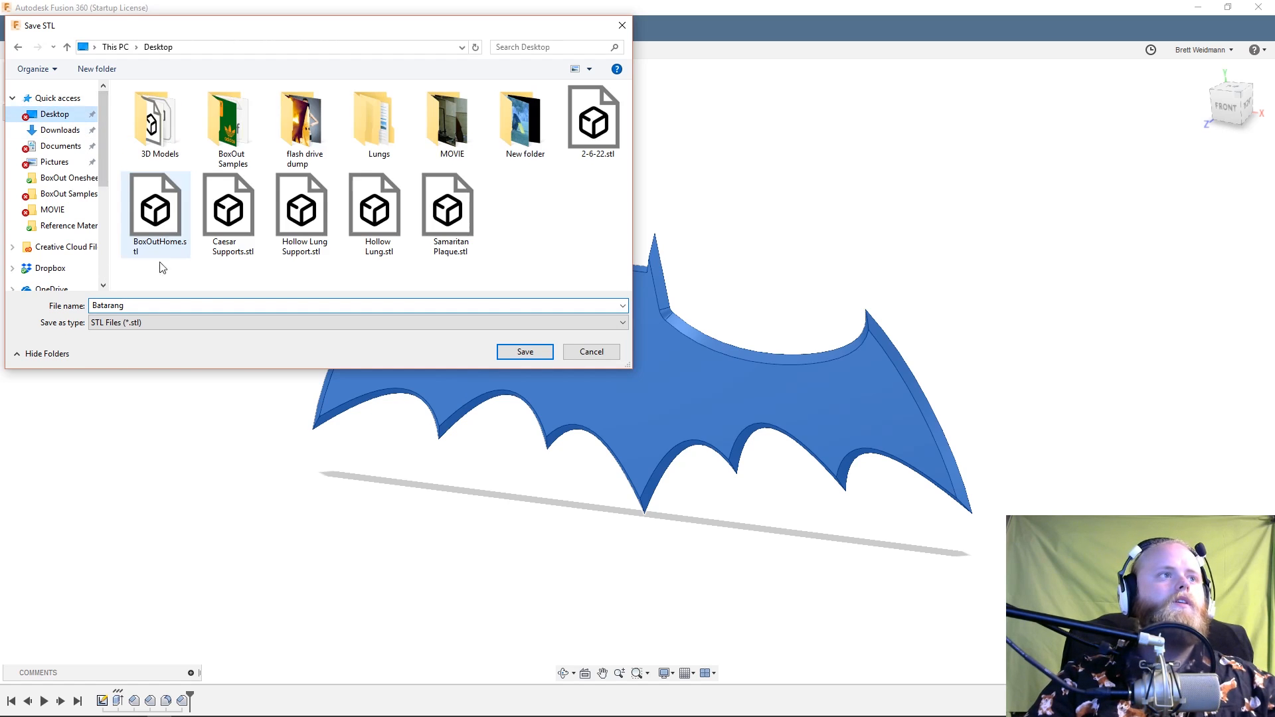
{"action": "left_click", "coordinate": [523, 352]}
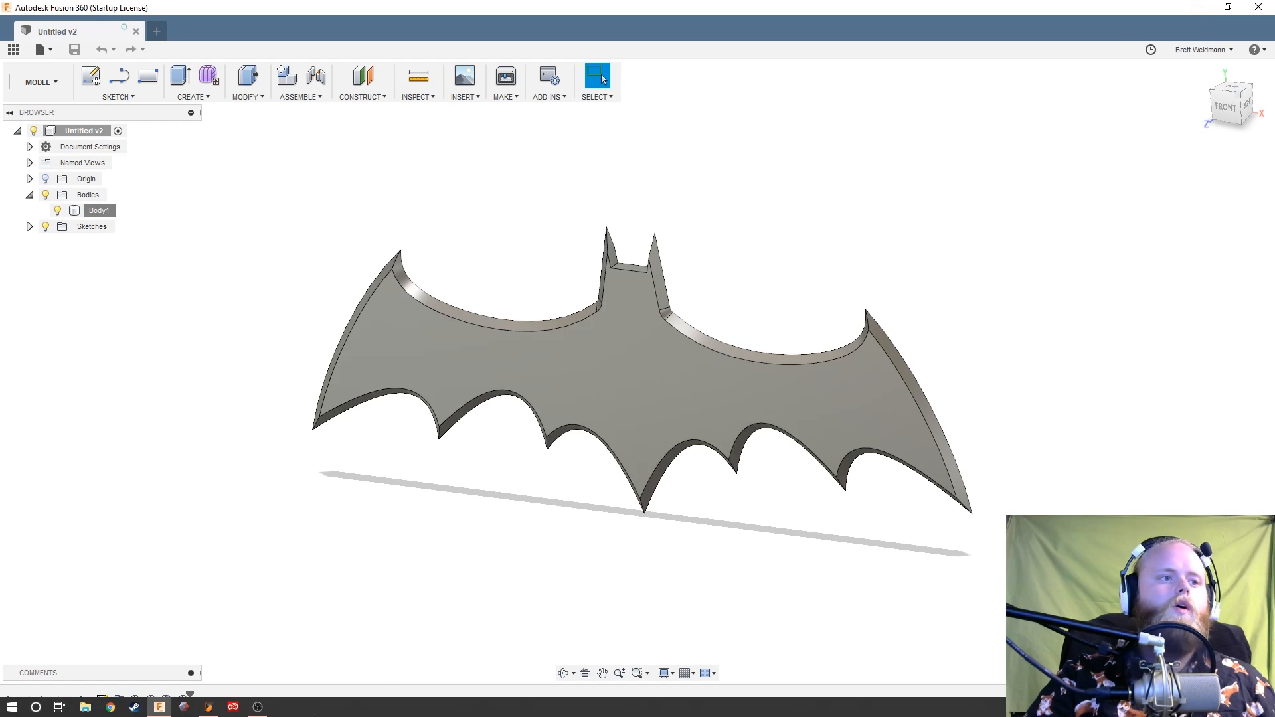
- Switch to Slic3r Prusa Edition and review the print settings for layers and perimeters, infill, support material and multiple extruders
{"action": "left_click", "coordinate": [209, 707]}
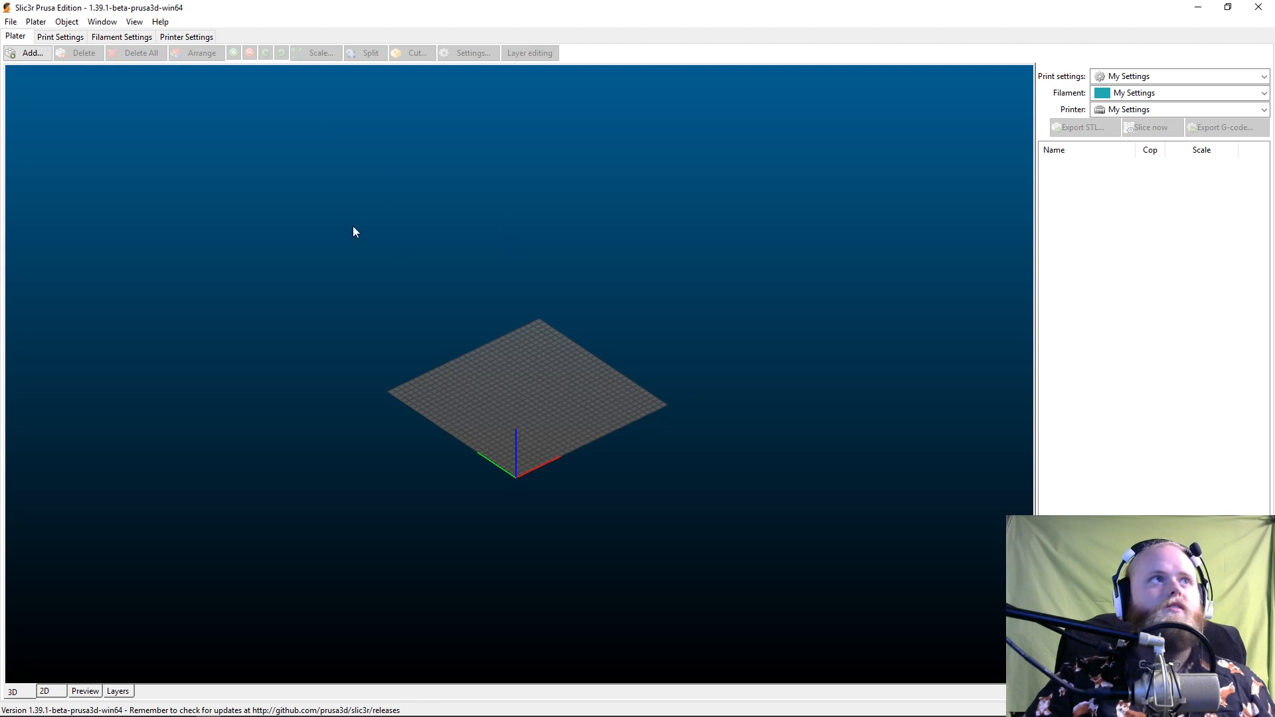
{"action": "left_click", "coordinate": [60, 36]}
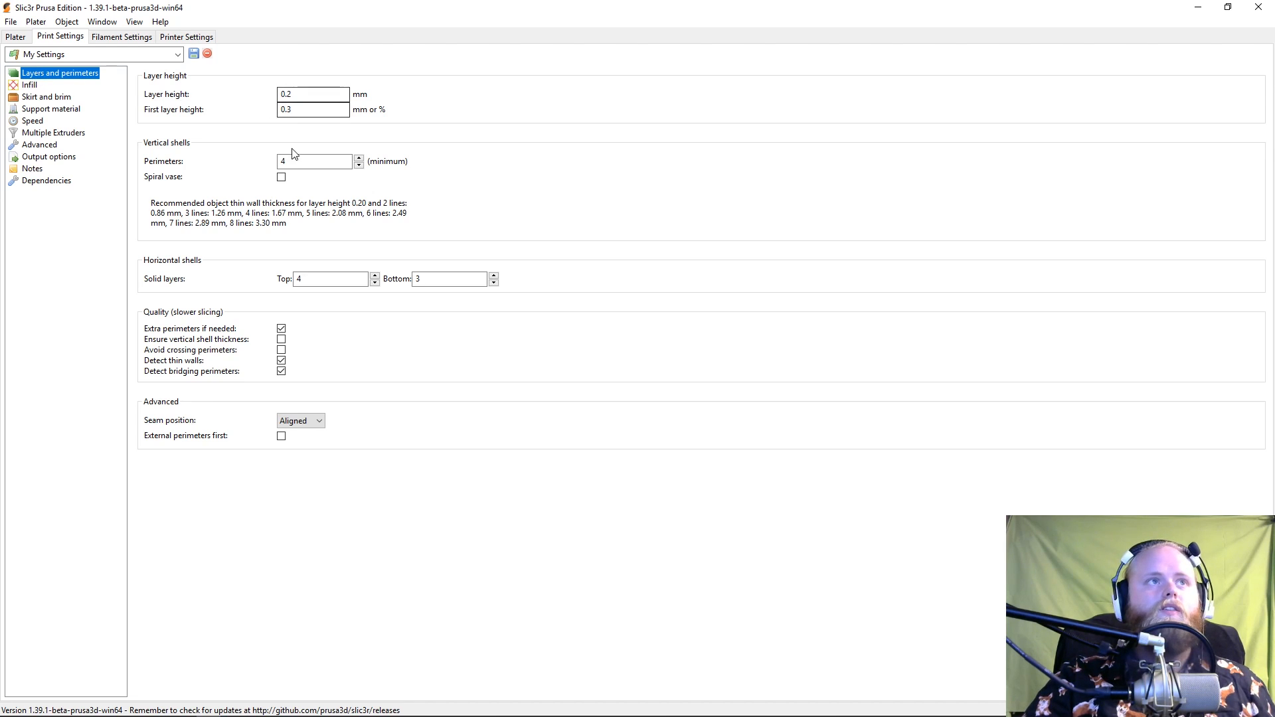
{"action": "left_click", "coordinate": [40, 85]}
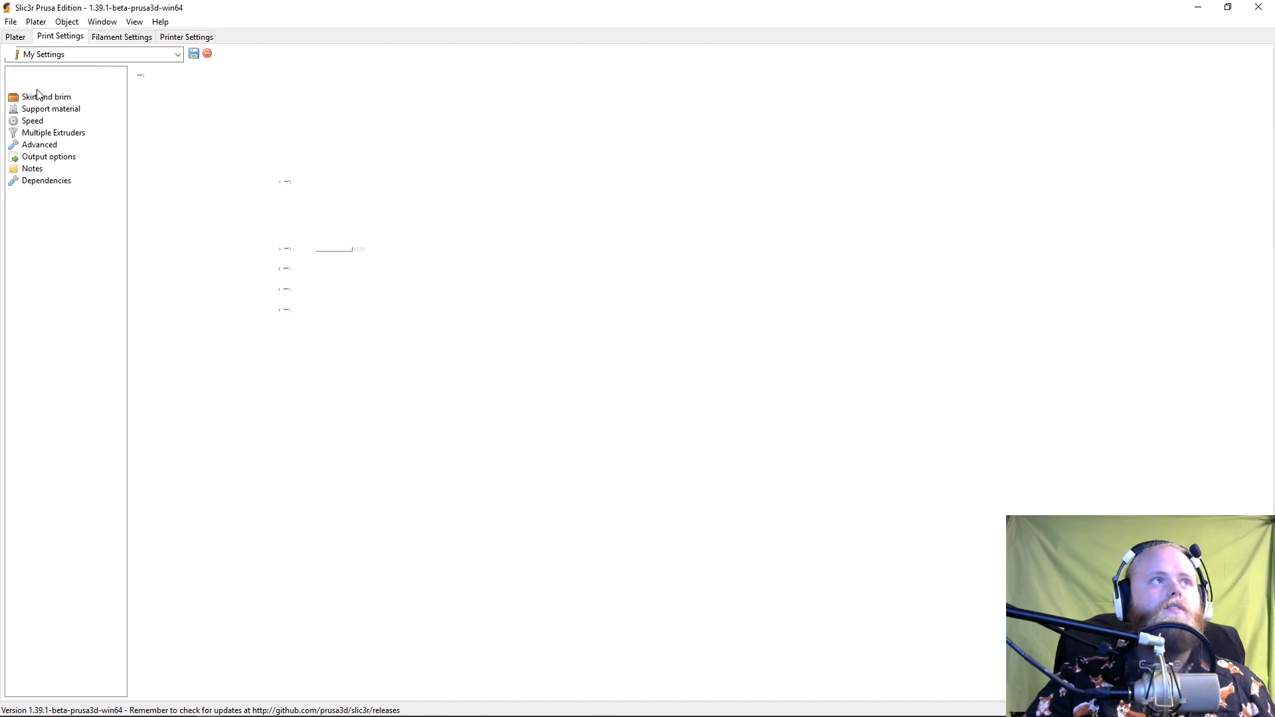
{"action": "left_click", "coordinate": [43, 119]}
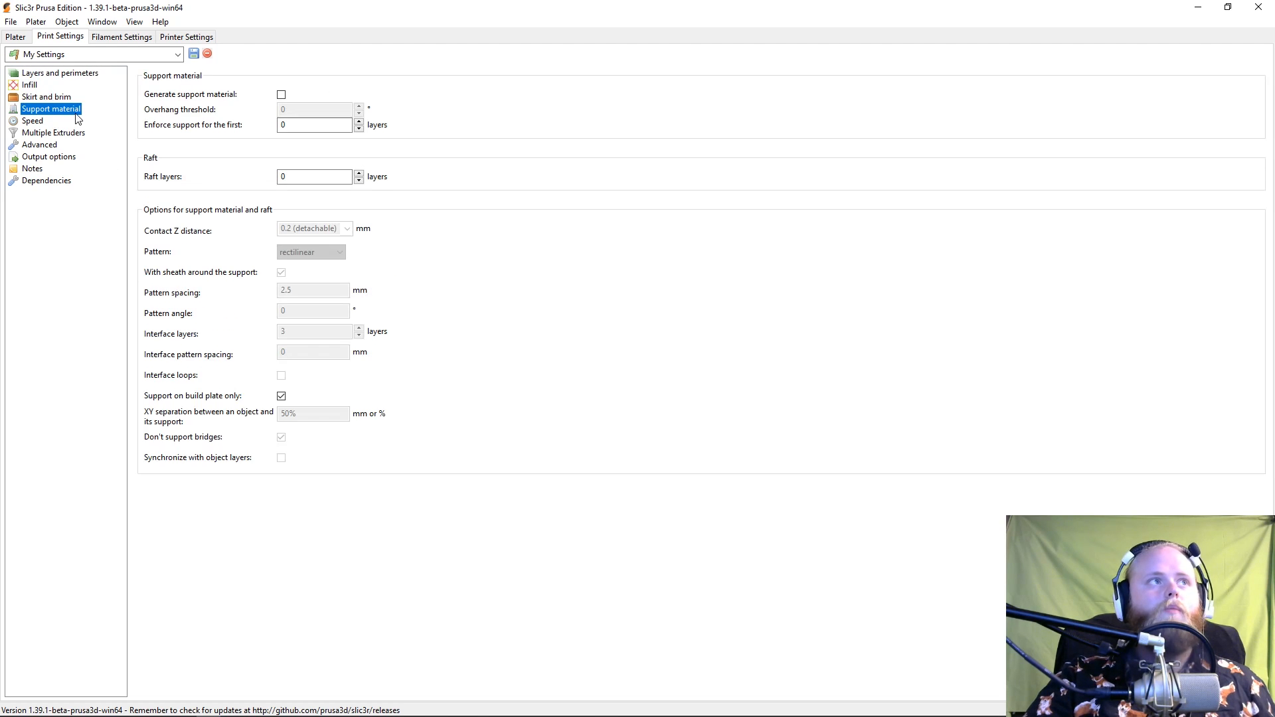
{"action": "left_click", "coordinate": [41, 134]}
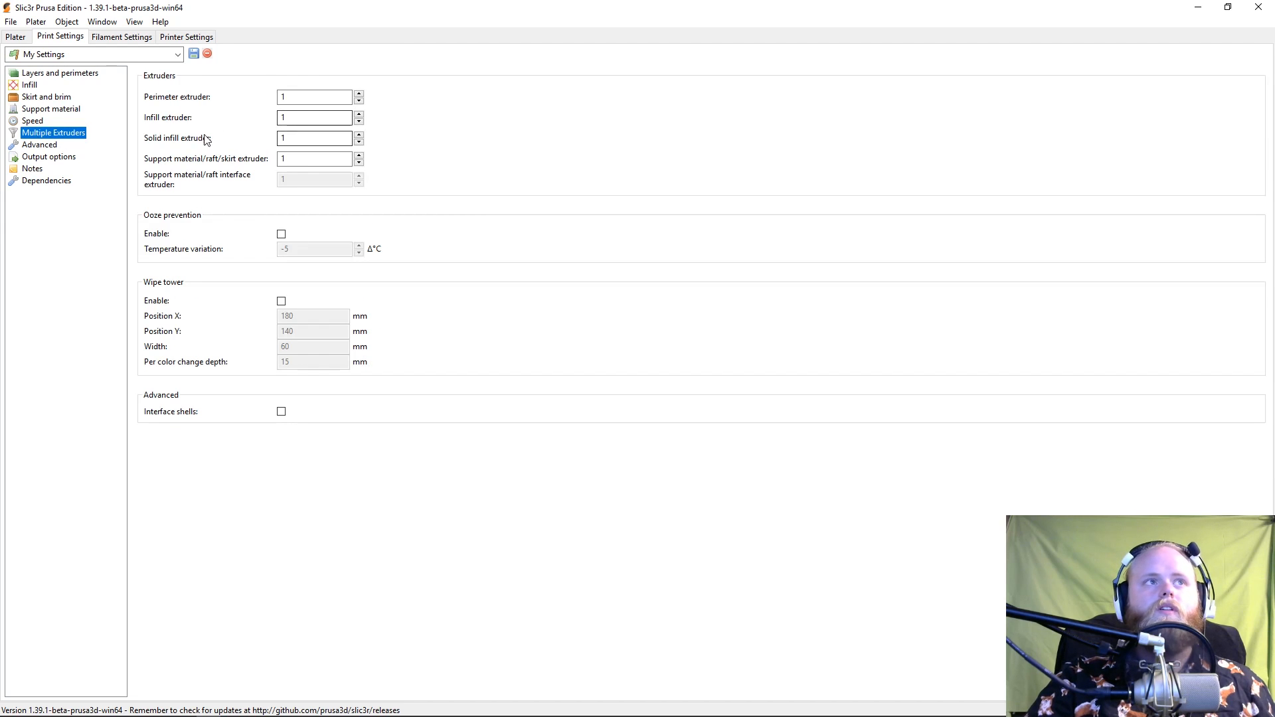
- Add Batarang.stl from the Desktop to the Slic3r plater
{"action": "left_click", "coordinate": [15, 37]}
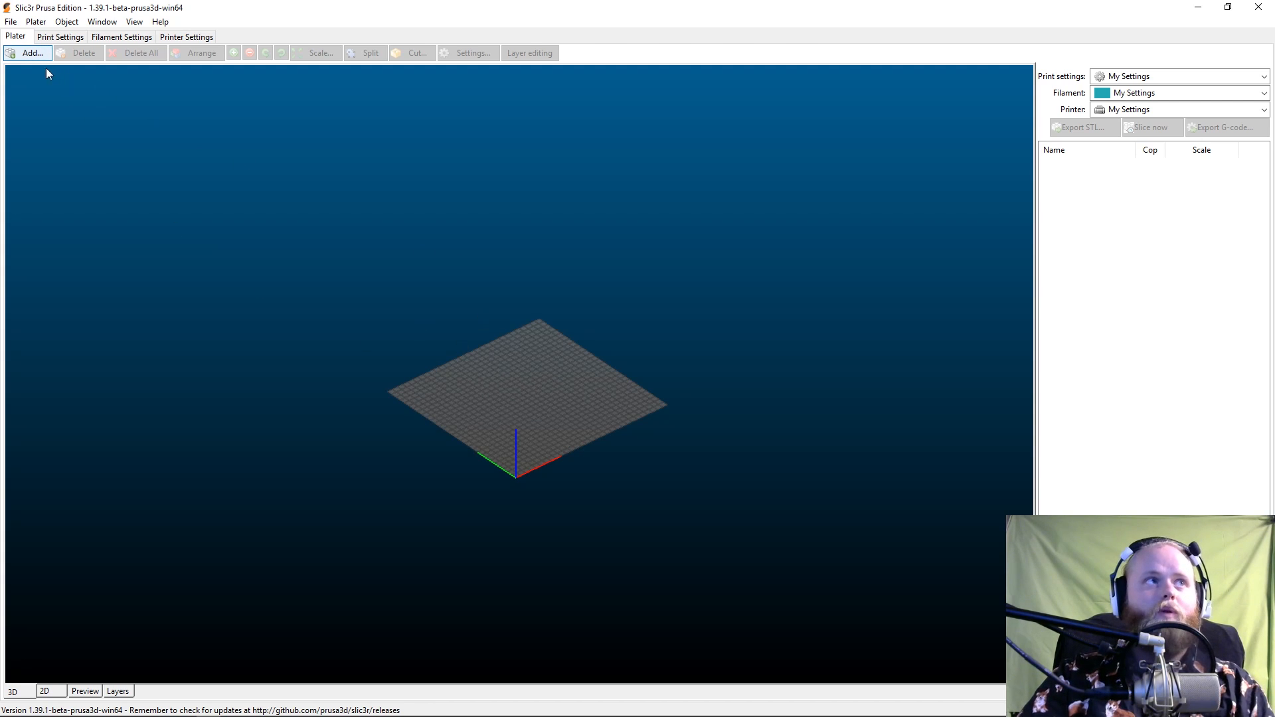
{"action": "left_click", "coordinate": [27, 53]}
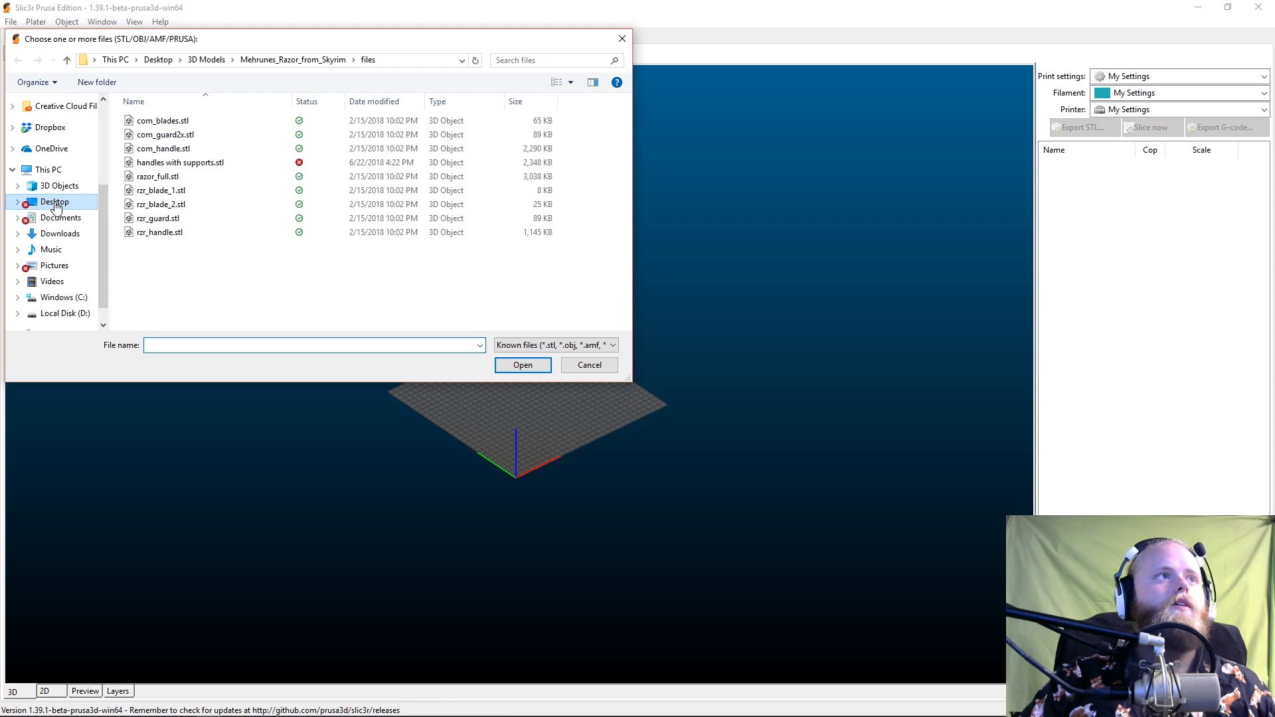
{"action": "left_click", "coordinate": [56, 205]}
{"action": "left_click", "coordinate": [152, 241]}
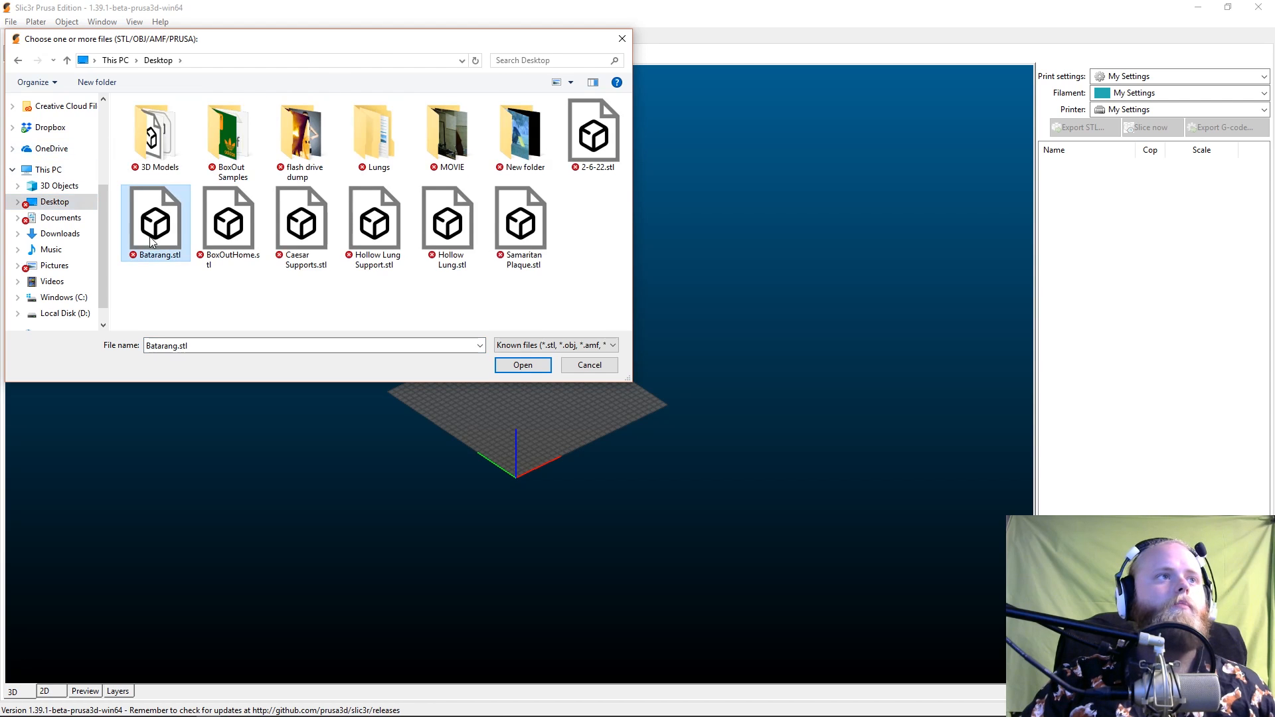
{"action": "left_click", "coordinate": [522, 365]}
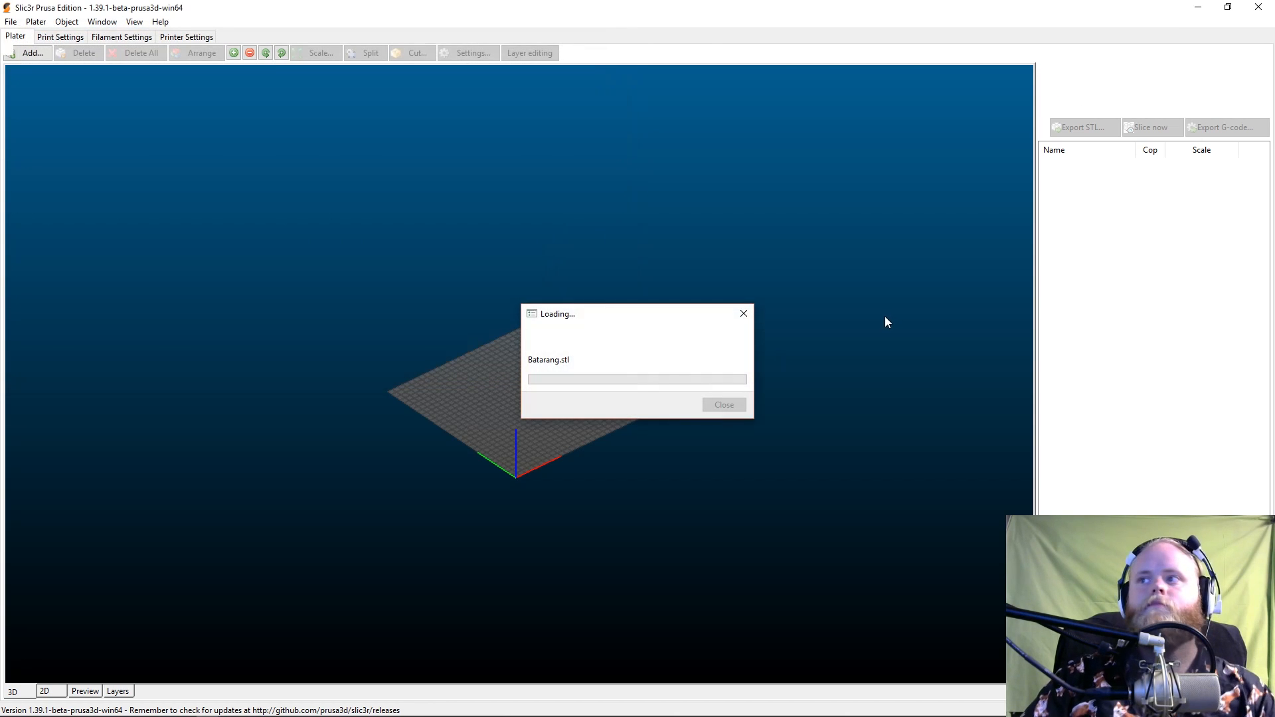
- Examine the batarang on the print bed up close and from above, including its wing tips and lower points
{"action": "scroll", "coordinate": [668, 412], "scroll_direction": "up", "scroll_amount": 5}
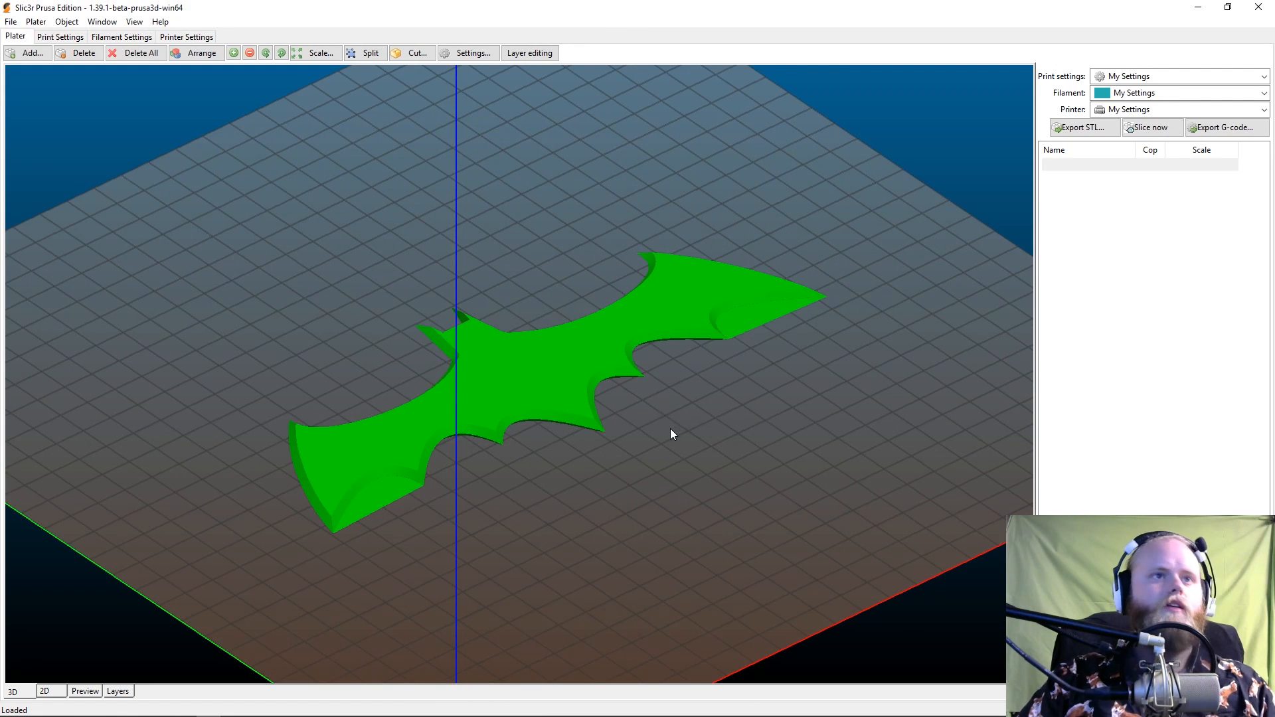
{"action": "middle_click_drag", "start_coordinate": [775, 372], "coordinate": [769, 391]}
{"action": "left_click_drag", "start_coordinate": [769, 391], "coordinate": [678, 515]}
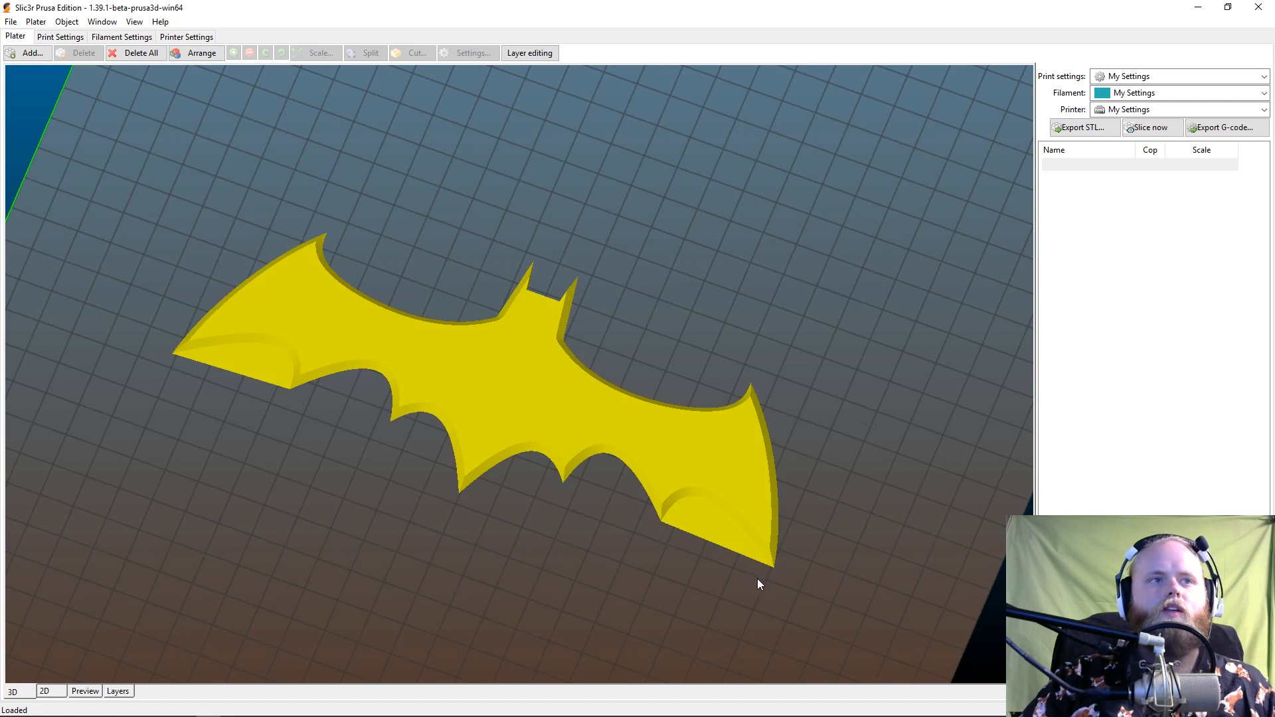
{"action": "right_click_drag", "start_coordinate": [822, 570], "coordinate": [828, 595]}
{"action": "mouse_move", "coordinate": [827, 593]}
{"action": "left_mouse_down"}
{"action": "mouse_move", "coordinate": [839, 556]}
{"action": "mouse_move", "coordinate": [840, 583]}
{"action": "left_mouse_up"}
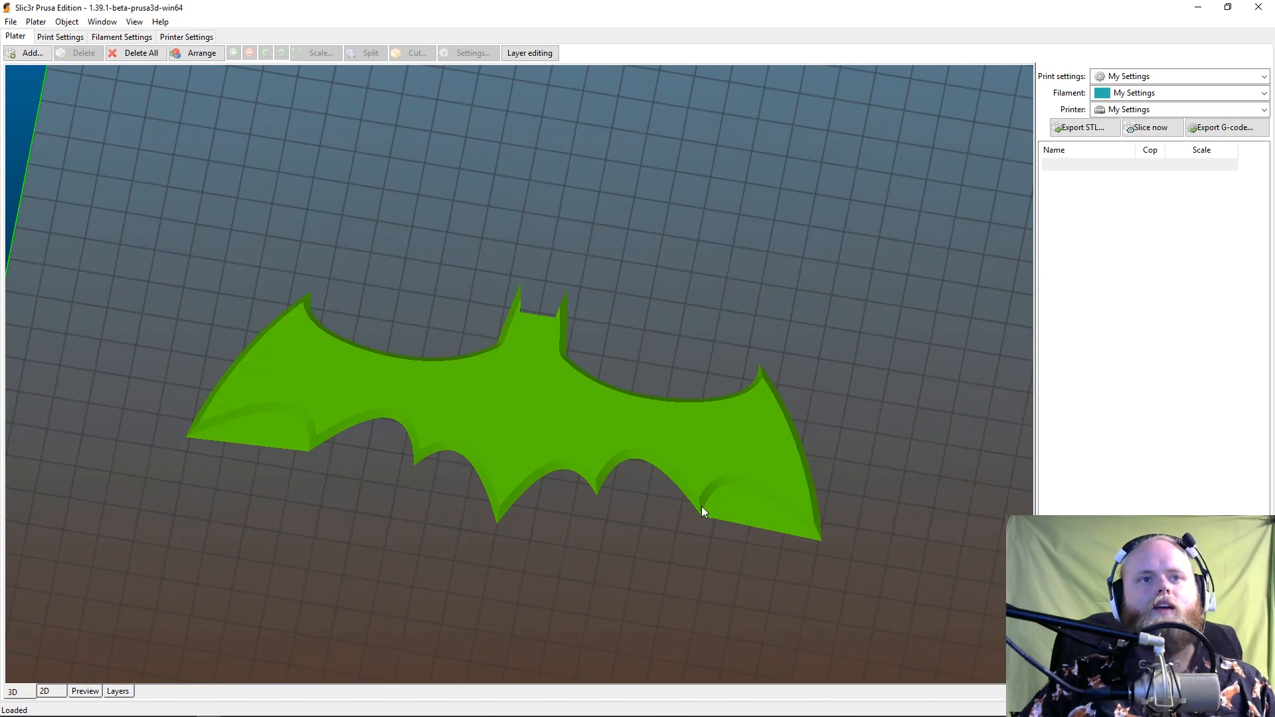
{"action": "left_click_drag", "start_coordinate": [847, 545], "coordinate": [803, 563]}
{"action": "scroll", "coordinate": [648, 539], "scroll_direction": "up", "scroll_amount": 4}
{"action": "left_click", "coordinate": [649, 539]}
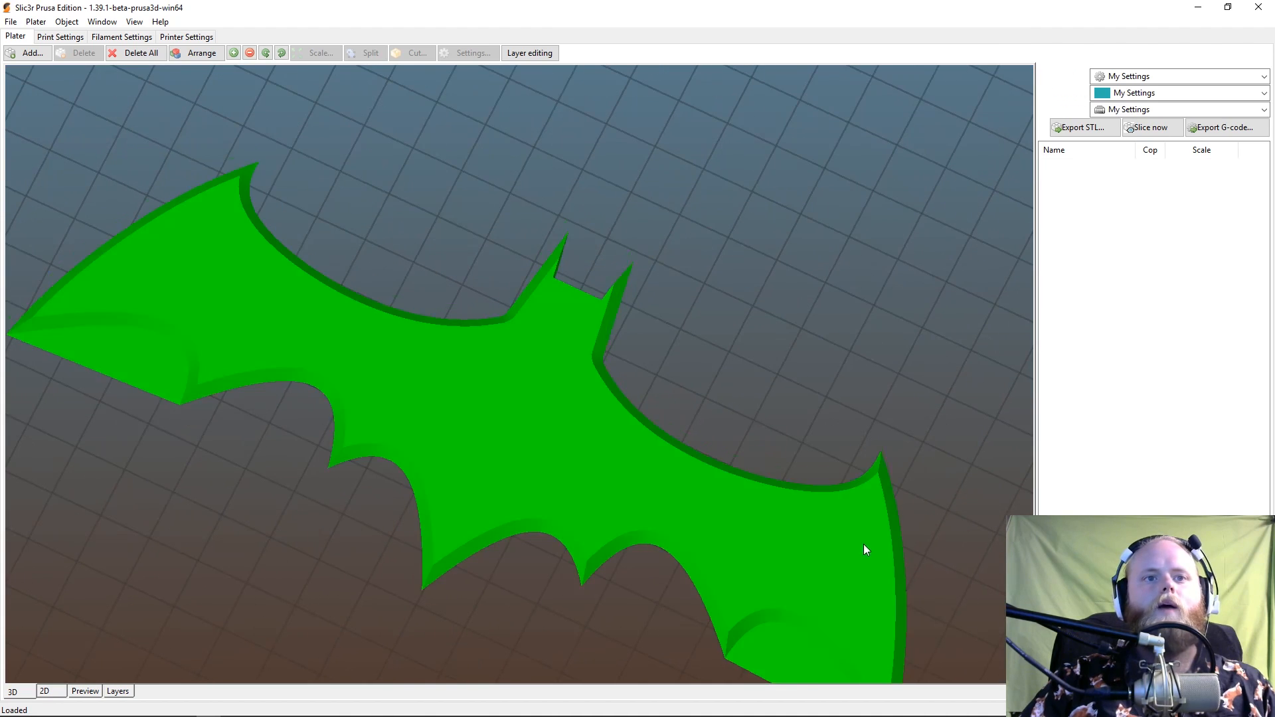
{"action": "left_click_drag", "start_coordinate": [927, 554], "coordinate": [731, 490]}
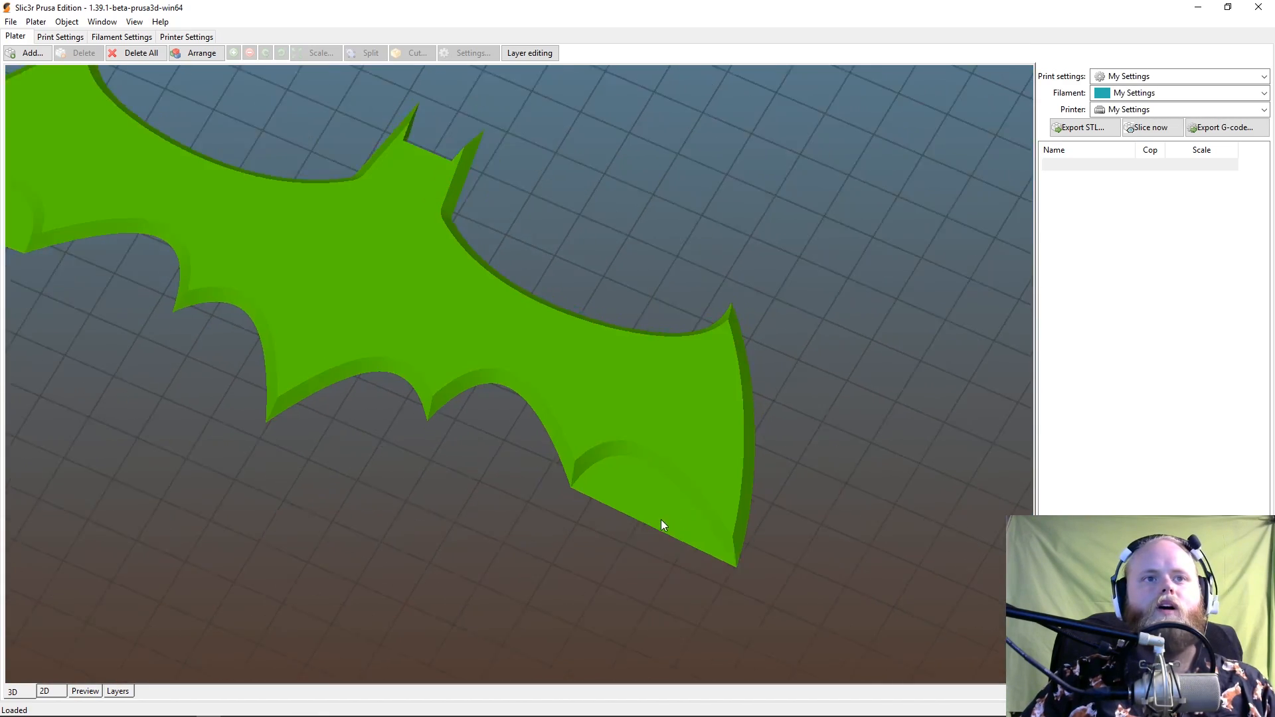
{"action": "scroll", "coordinate": [697, 531], "scroll_direction": "up", "scroll_amount": 4}
{"action": "left_click_drag", "start_coordinate": [838, 569], "coordinate": [923, 559]}
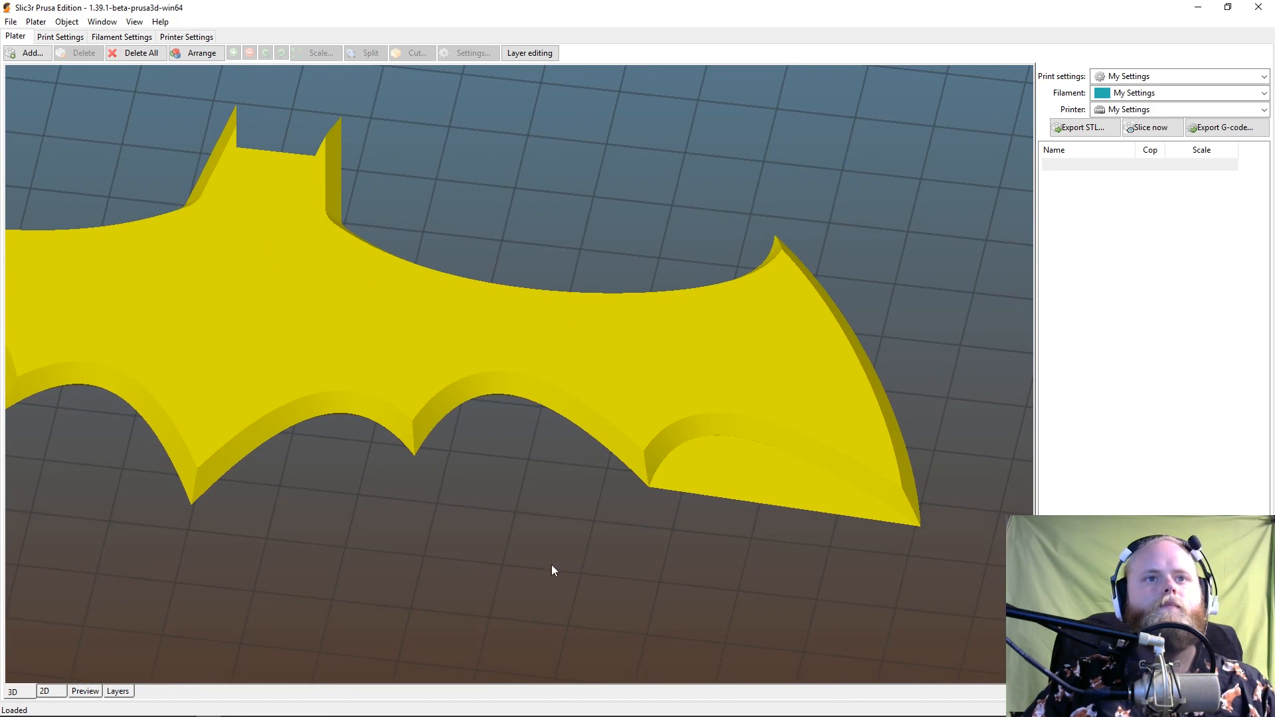
{"action": "scroll", "coordinate": [488, 541], "scroll_direction": "up", "scroll_amount": 2}
{"action": "scroll", "coordinate": [490, 541], "scroll_direction": "down", "scroll_amount": 3}
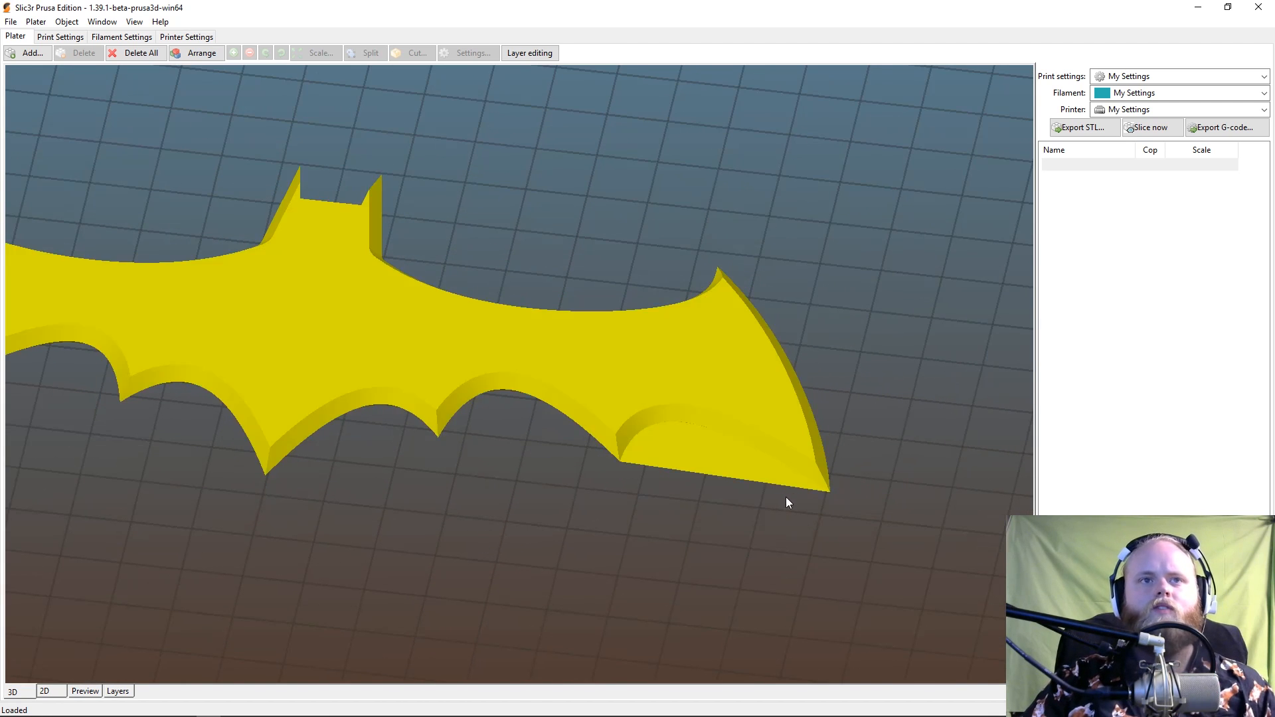
{"action": "scroll", "coordinate": [380, 512], "scroll_direction": "up", "scroll_amount": 1}
{"action": "scroll", "coordinate": [378, 518], "scroll_direction": "down", "scroll_amount": 4}
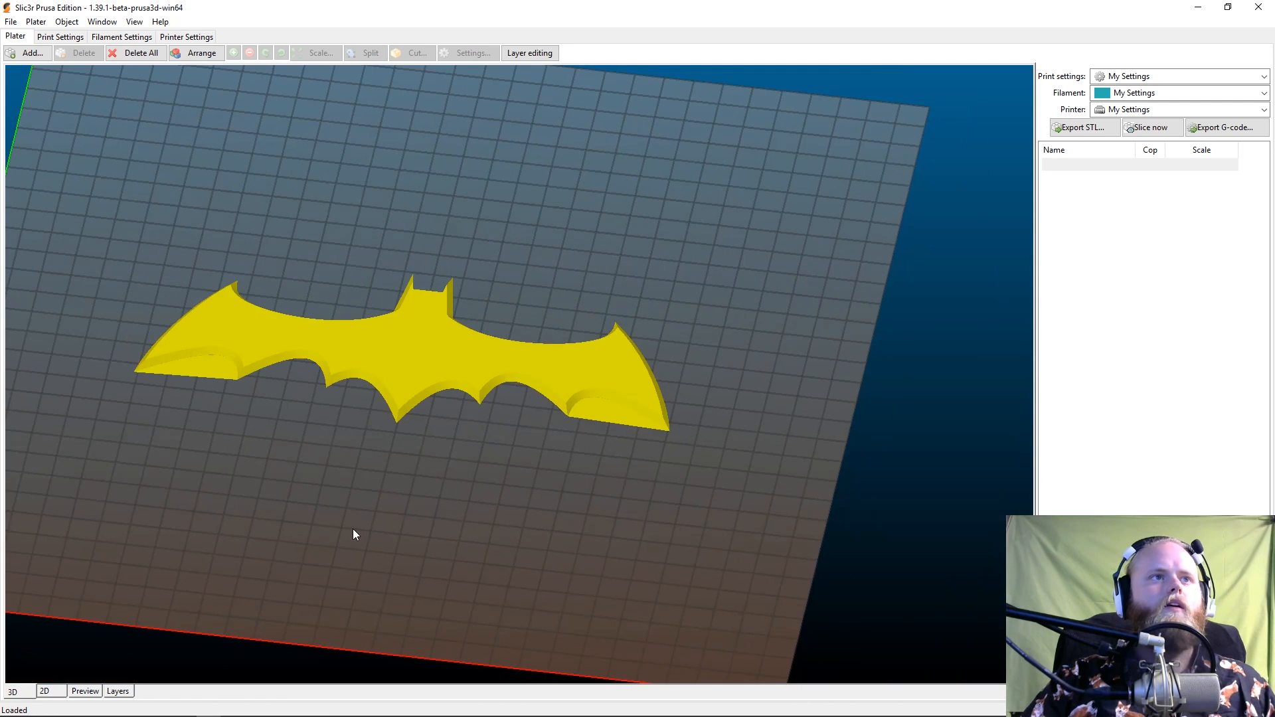
{"action": "scroll", "coordinate": [353, 520], "scroll_direction": "up", "scroll_amount": 1}
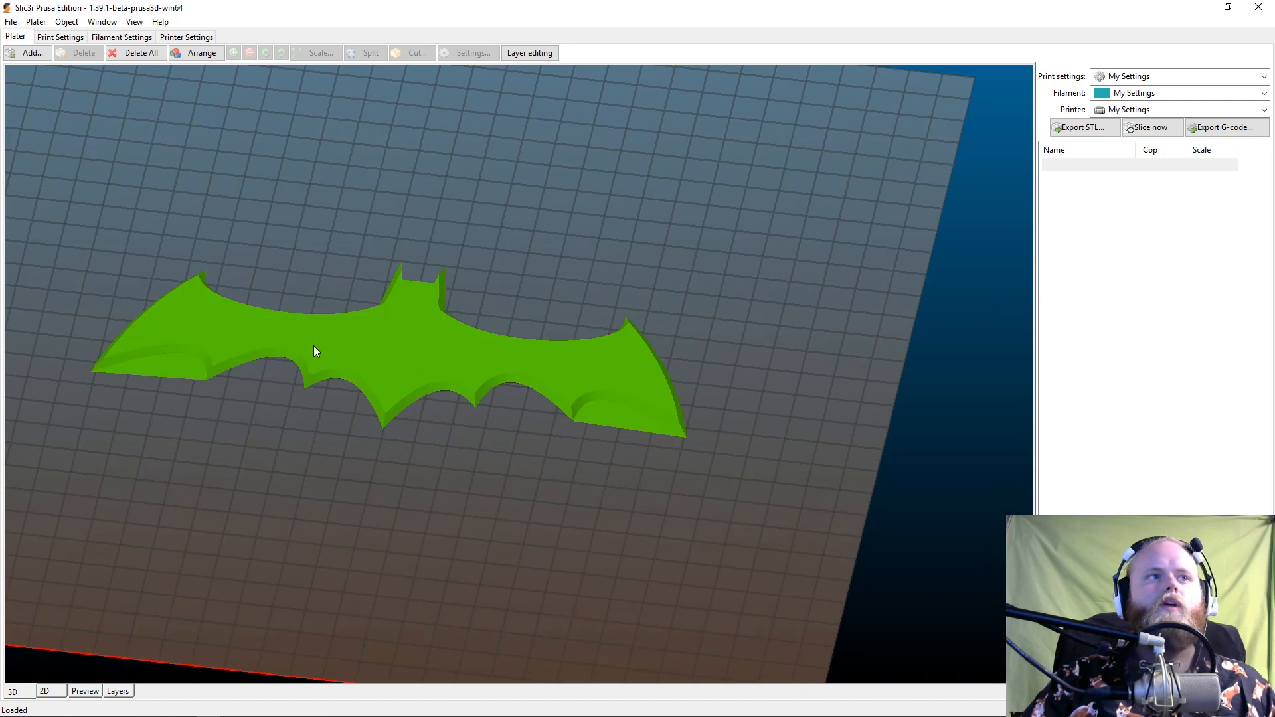
{"action": "scroll", "coordinate": [403, 447], "scroll_direction": "down", "scroll_amount": 5}
{"action": "left_click_drag", "start_coordinate": [403, 446], "coordinate": [423, 503]}
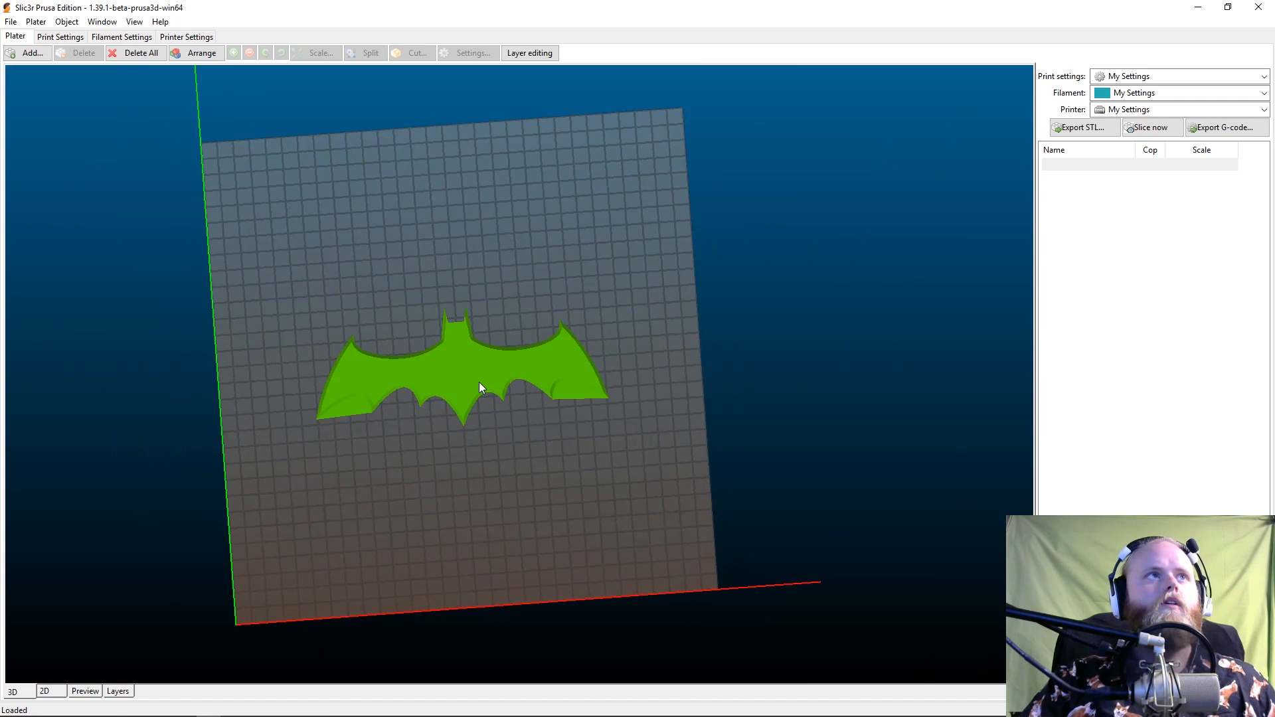
- Slice the batarang and inspect the layered toolpath preview of the print
{"action": "left_click", "coordinate": [476, 351]}
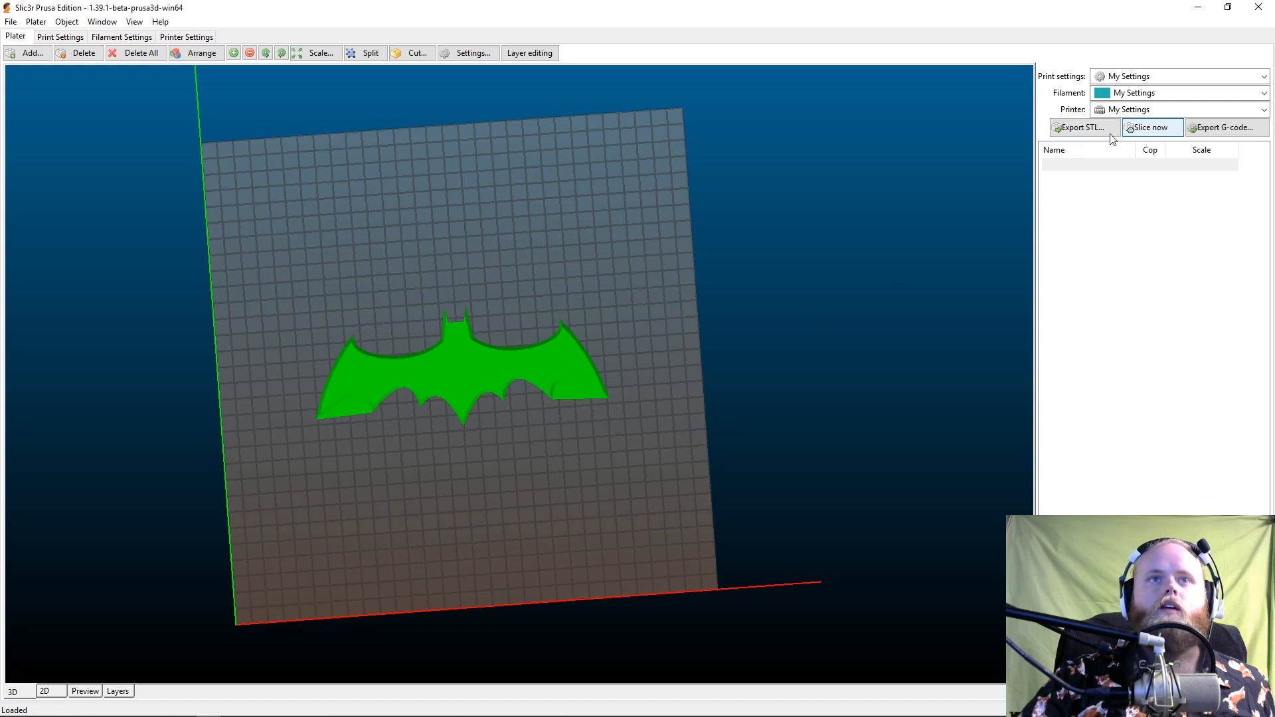
{"action": "left_click", "coordinate": [1147, 128]}
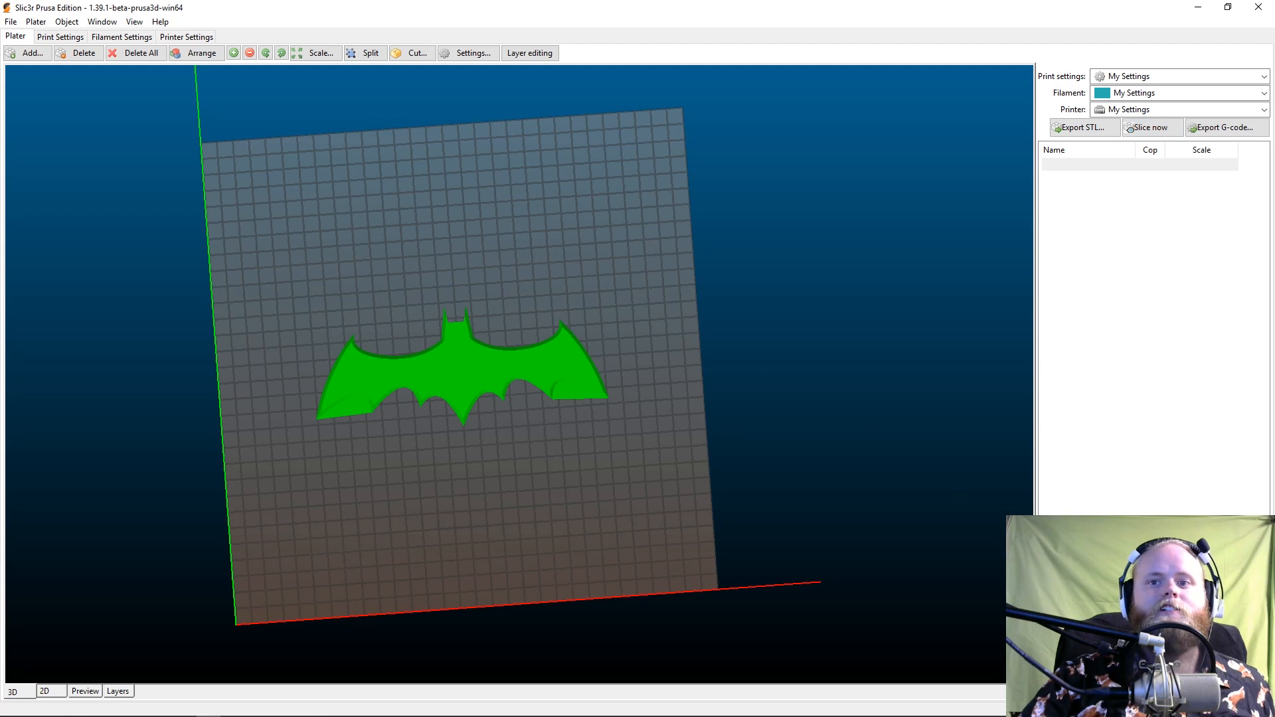
{"action": "left_click", "coordinate": [86, 692]}
{"action": "scroll", "coordinate": [559, 476], "scroll_direction": "up", "scroll_amount": 3}
{"action": "left_click_drag", "start_coordinate": [657, 472], "coordinate": [737, 490]}
{"action": "scroll", "coordinate": [797, 501], "scroll_direction": "up", "scroll_amount": 3}
{"action": "left_click_drag", "start_coordinate": [816, 500], "coordinate": [877, 502]}
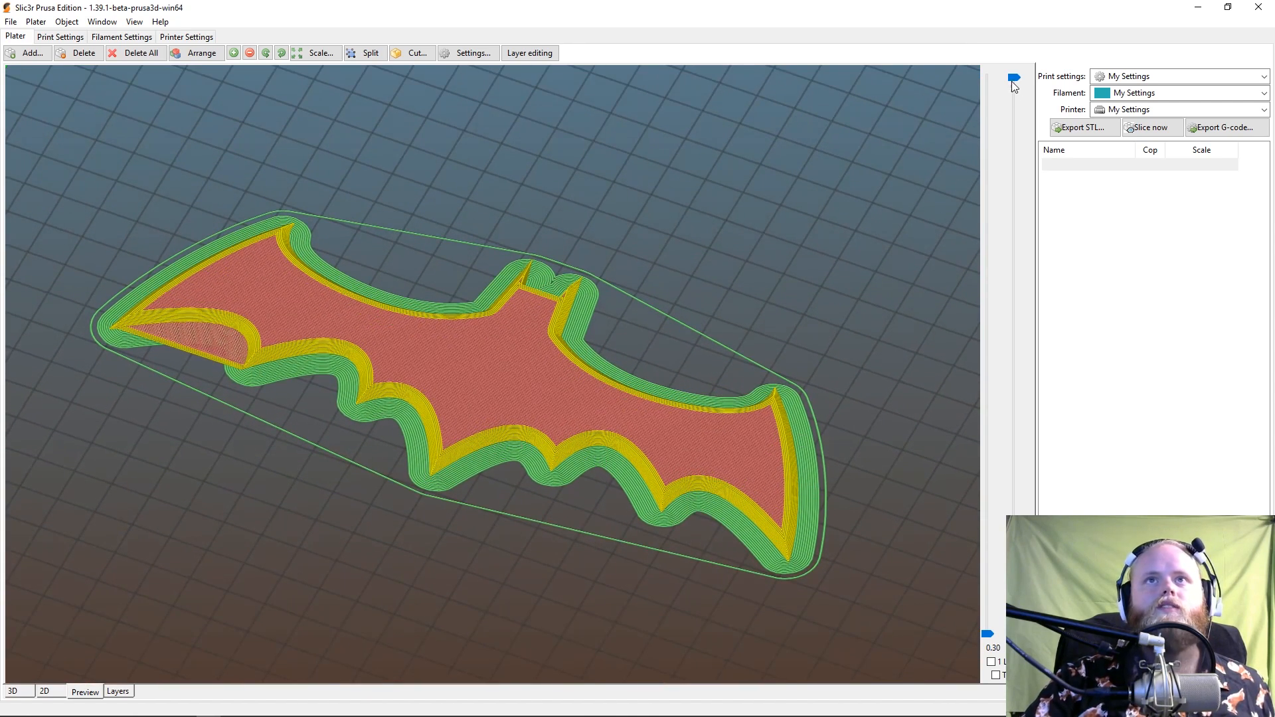
- Step the toolpath preview down from the top layer to the first layer and back up to inspect the batarang's infill
{"action": "left_click_drag", "start_coordinate": [1014, 87], "coordinate": [1011, 104]}
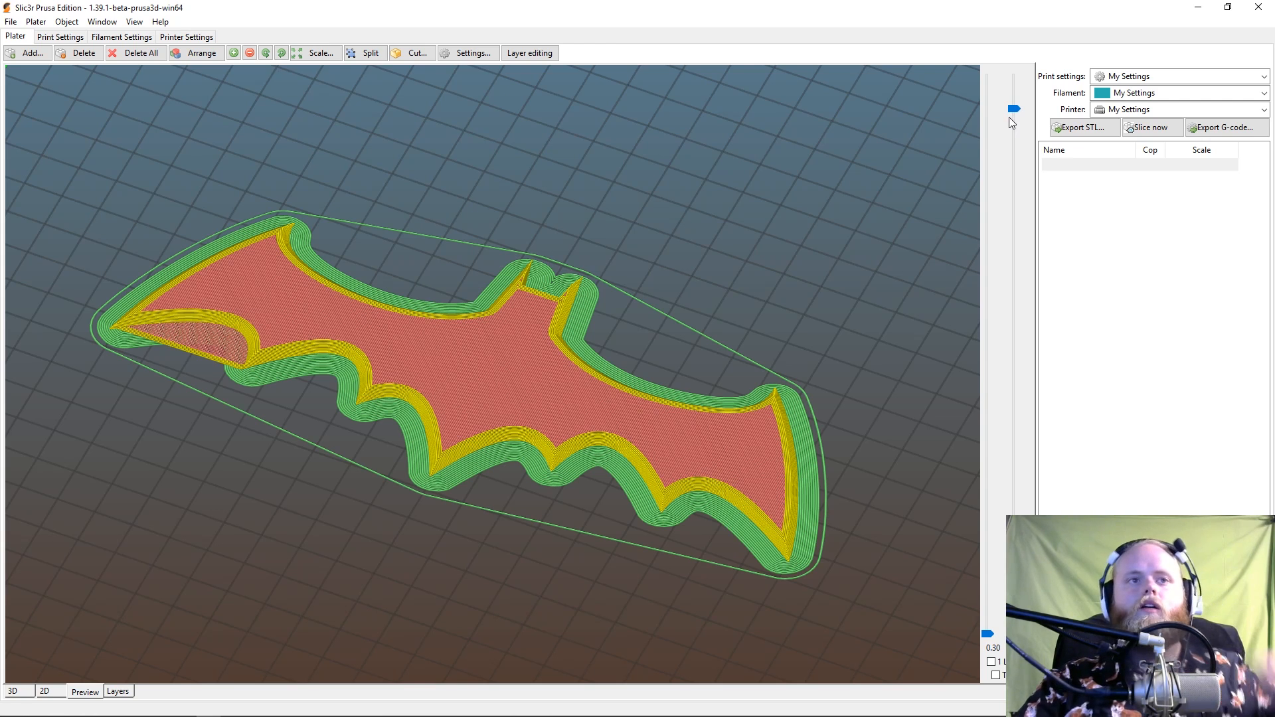
{"action": "left_click_drag", "start_coordinate": [1014, 115], "coordinate": [990, 302]}
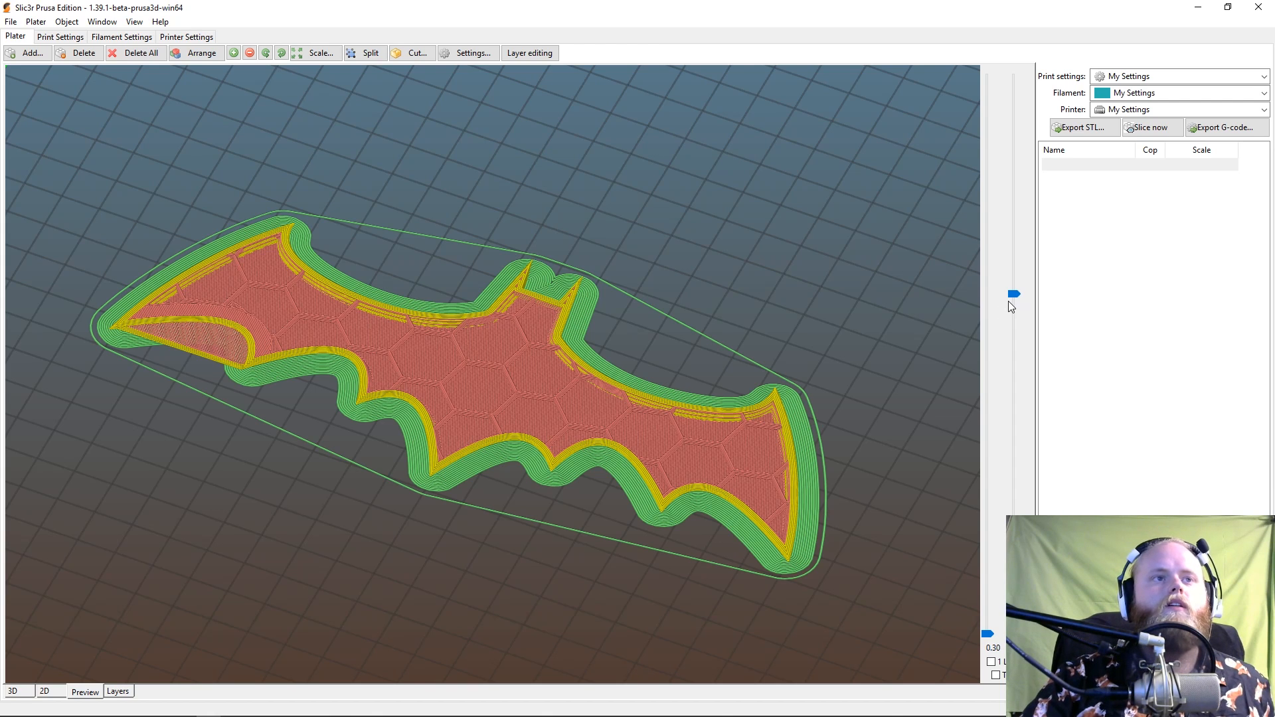
{"action": "left_click_drag", "start_coordinate": [1014, 295], "coordinate": [1012, 631]}
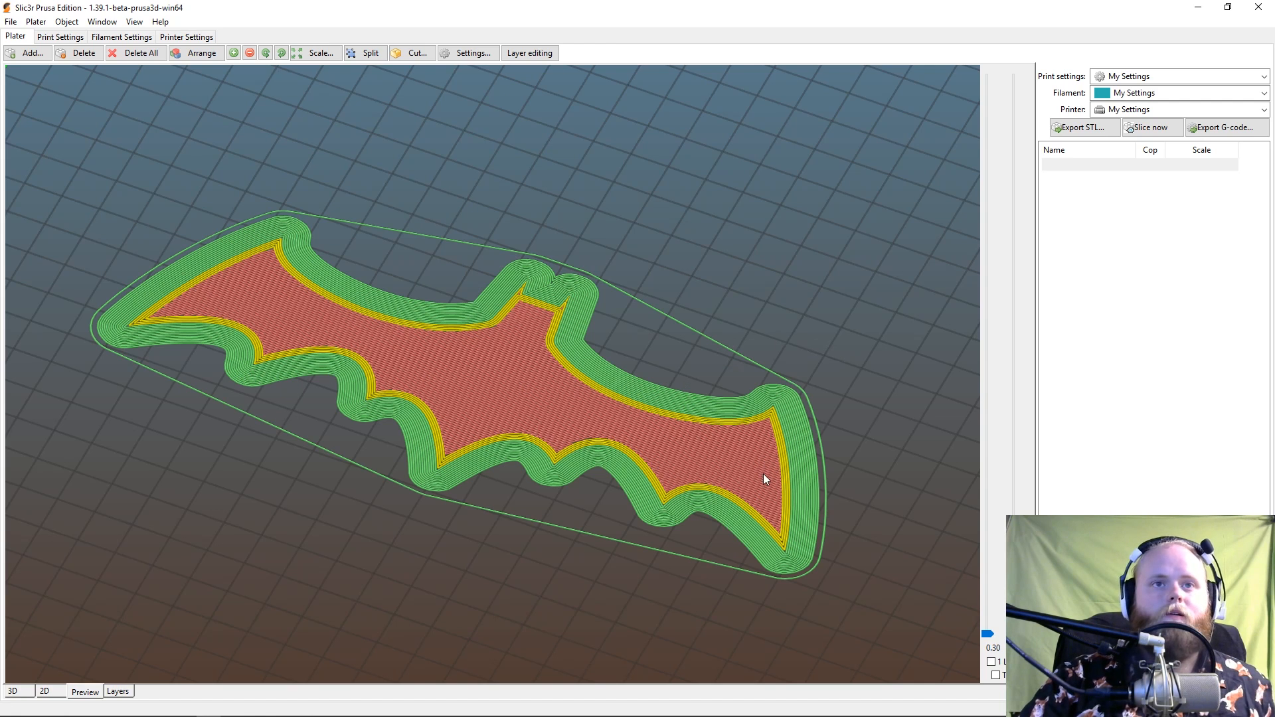
{"action": "left_click_drag", "start_coordinate": [1015, 624], "coordinate": [1014, 73]}
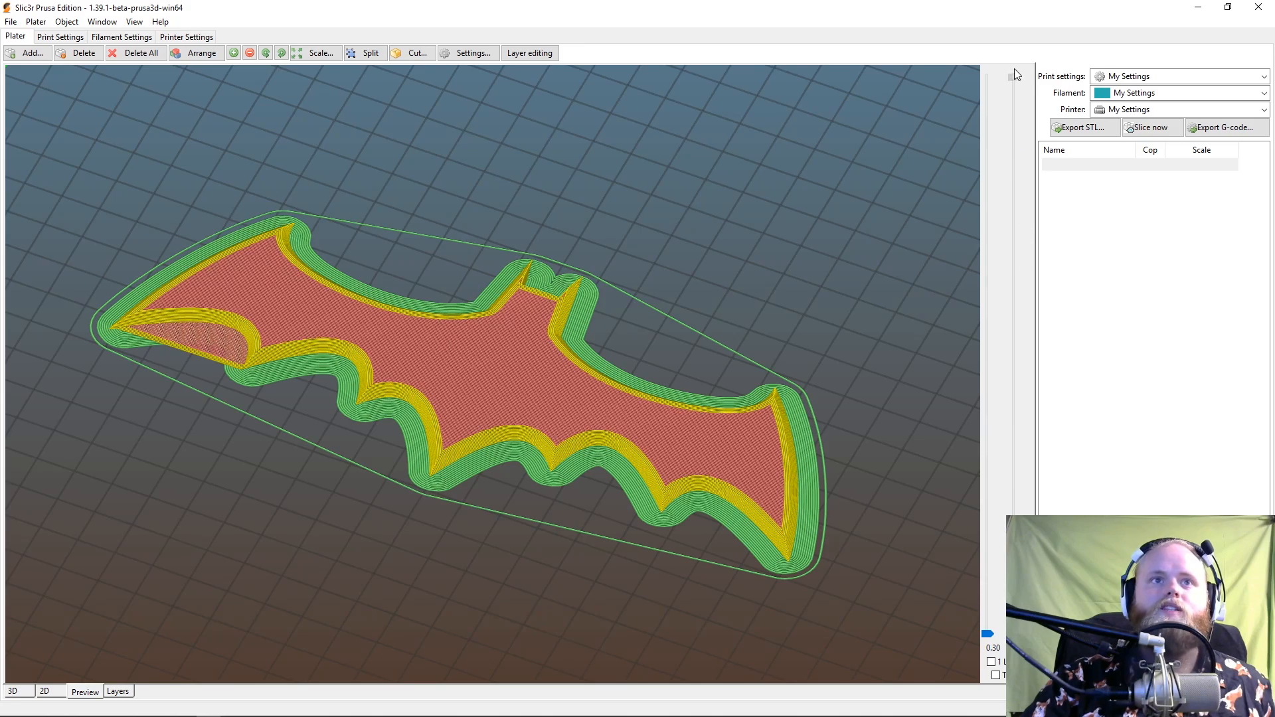
{"action": "left_click_drag", "start_coordinate": [826, 472], "coordinate": [847, 512]}
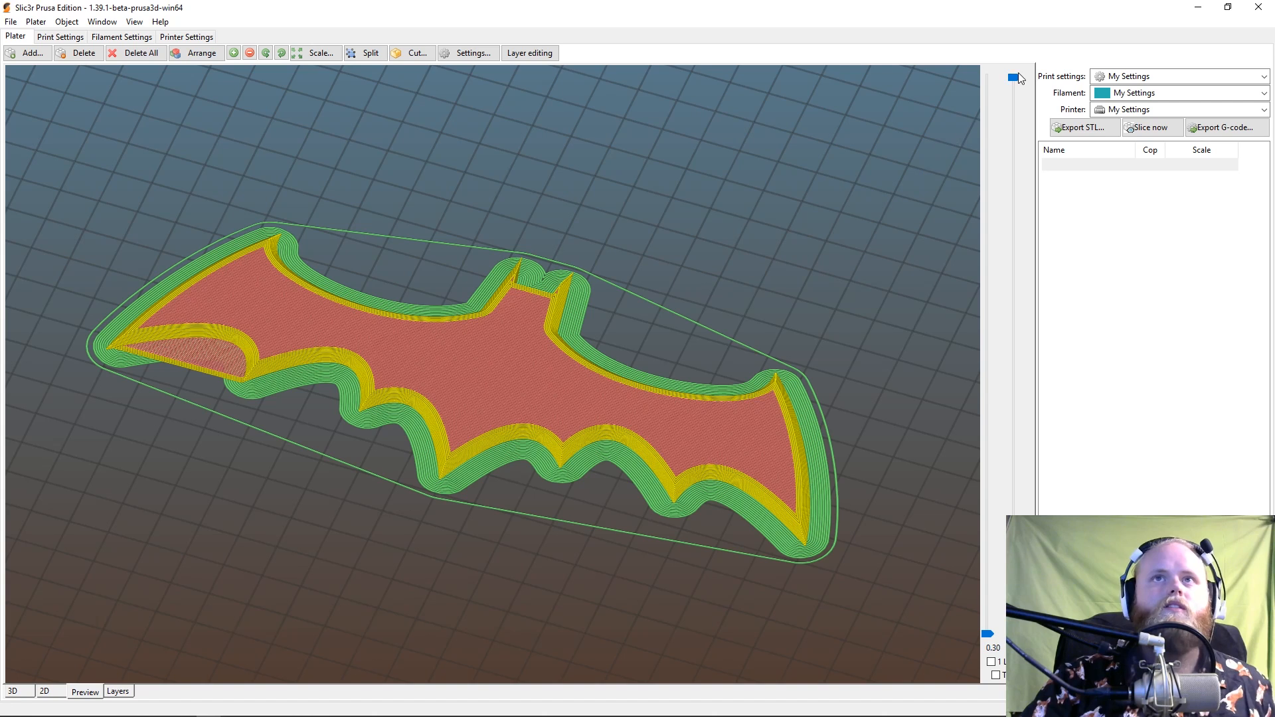
{"action": "mouse_move", "coordinate": [1020, 78]}
{"action": "left_mouse_down"}
{"action": "mouse_move", "coordinate": [1014, 221]}
{"action": "mouse_move", "coordinate": [1015, 76]}
{"action": "left_mouse_up"}
- Inspect the batarang's flat layer-by-layer toolpaths from the first layer up through the honeycomb infill and back down
{"action": "left_click", "coordinate": [130, 689]}
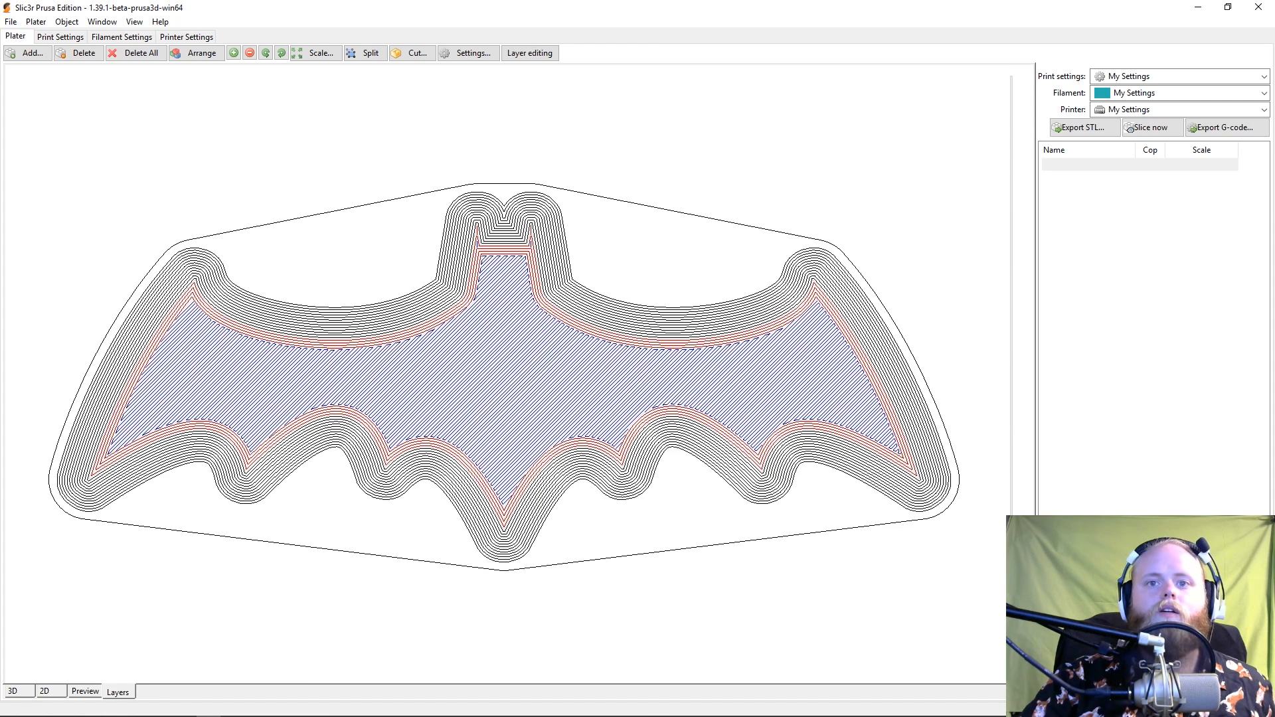
{"action": "key", "text": "Up"}
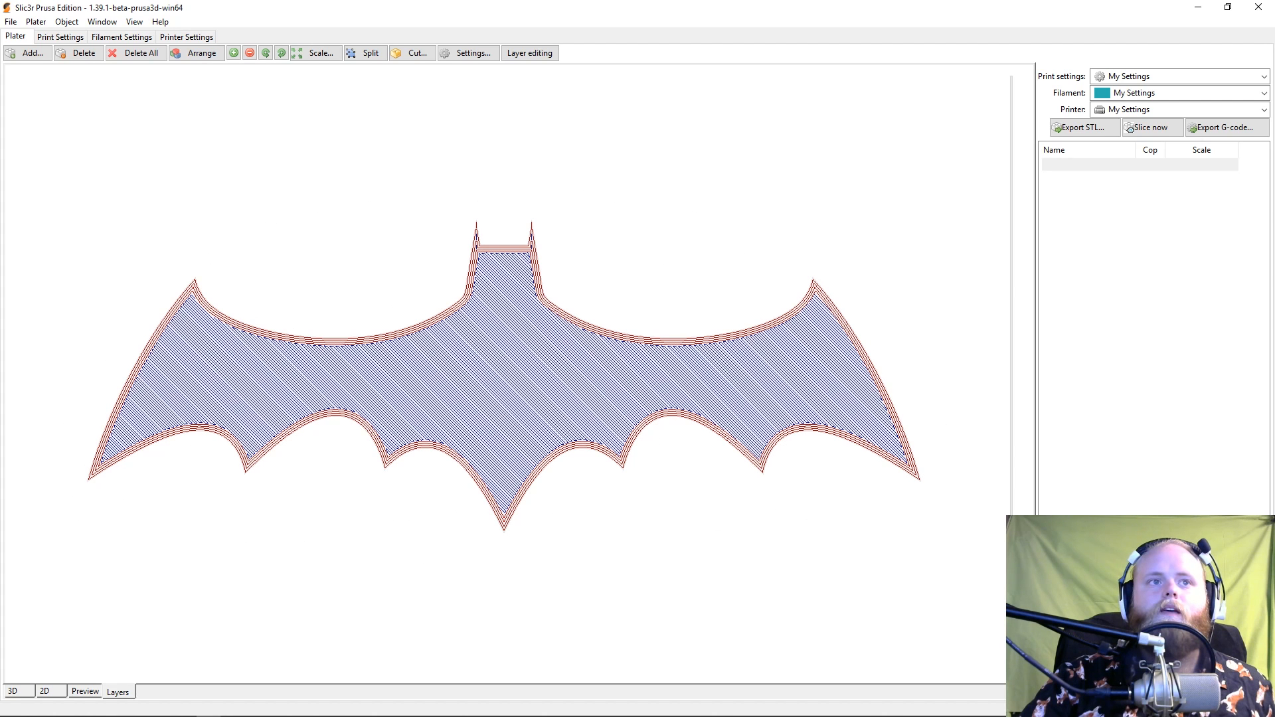
{"action": "key", "text": "Up"}
{"action": "key", "text": "Up"}
{"action": "key", "text": "Up"}
{"action": "key", "text": "Up"}
{"action": "left_click_drag", "start_coordinate": [1023, 490], "coordinate": [1008, 379]}
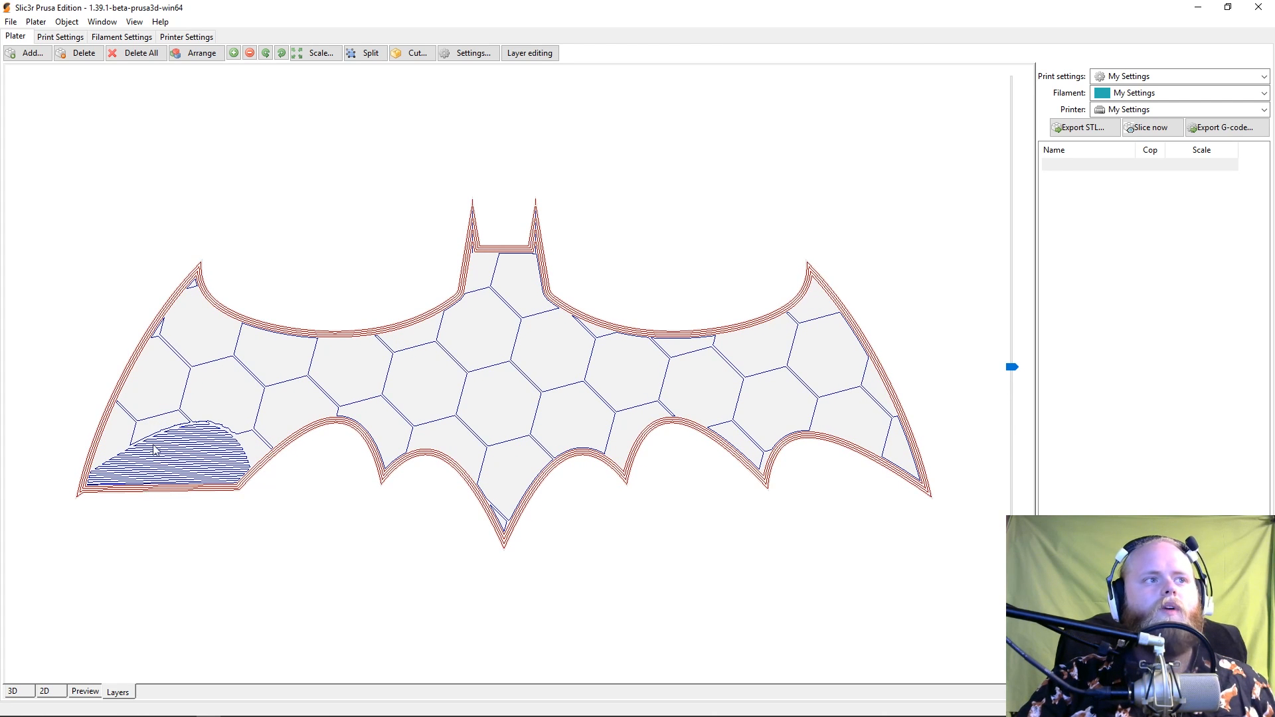
{"action": "left_click_drag", "start_coordinate": [1013, 369], "coordinate": [993, 666]}
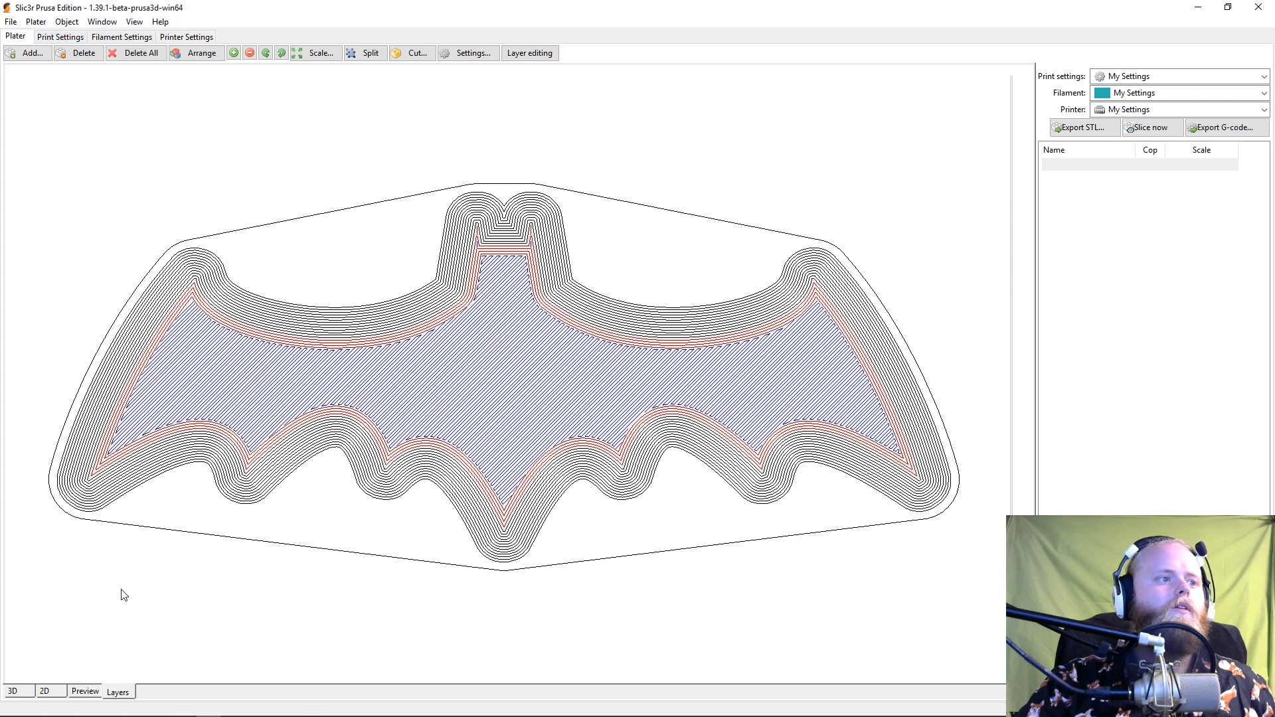
- Return to the solid 3D view of the batarang, deselect the model and view it at an angle
{"action": "left_click", "coordinate": [29, 695]}
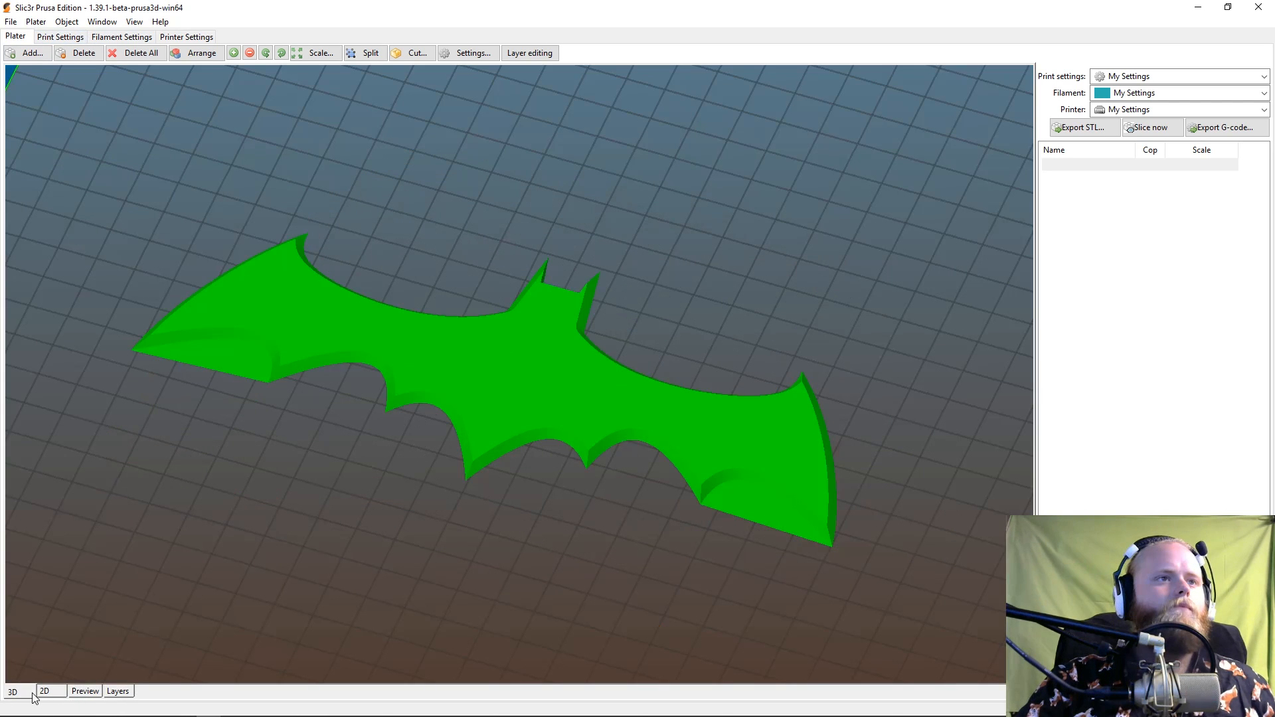
{"action": "left_click", "coordinate": [842, 377]}
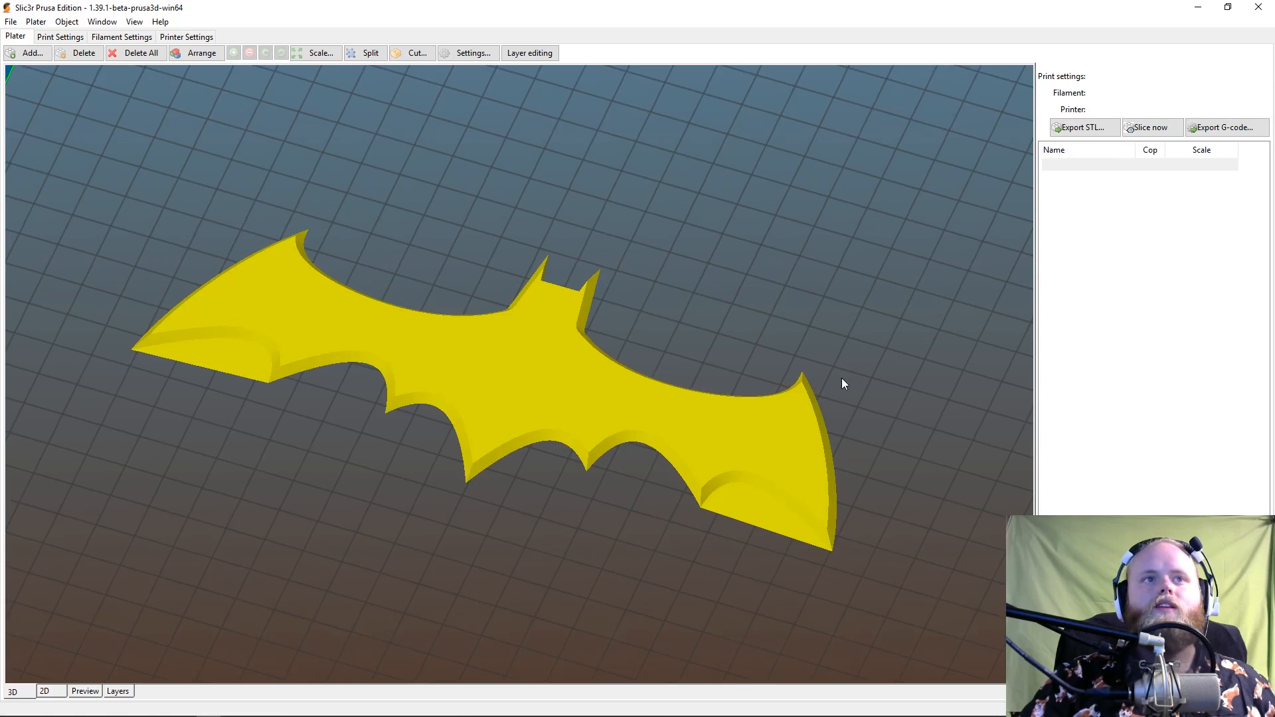
{"action": "mouse_move", "coordinate": [864, 379]}
{"action": "left_mouse_down"}
{"action": "mouse_move", "coordinate": [856, 428]}
{"action": "mouse_move", "coordinate": [848, 382]}
{"action": "mouse_move", "coordinate": [857, 395]}
{"action": "left_mouse_up"}
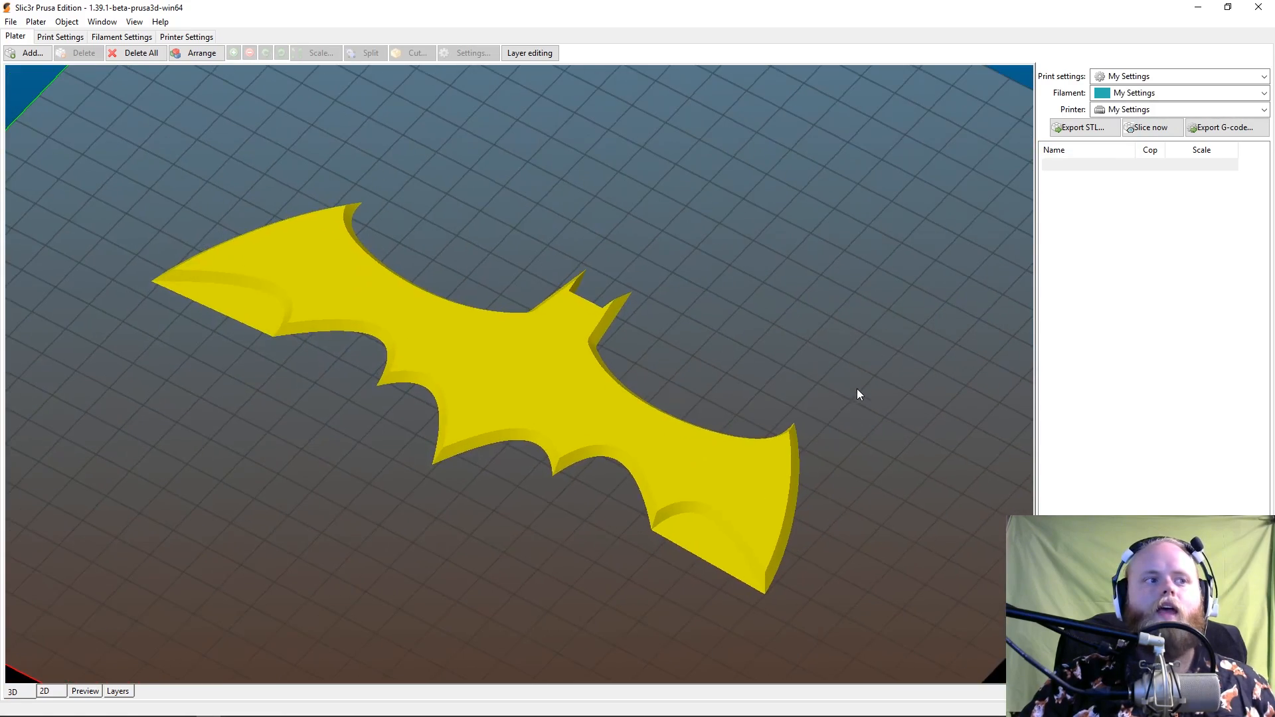
- Examine the full toolpath preview from several angles, including the lower wing tip and the batarang's placement on the whole bed
{"action": "left_click", "coordinate": [85, 692]}
{"action": "scroll", "coordinate": [590, 457], "scroll_direction": "up", "scroll_amount": 6}
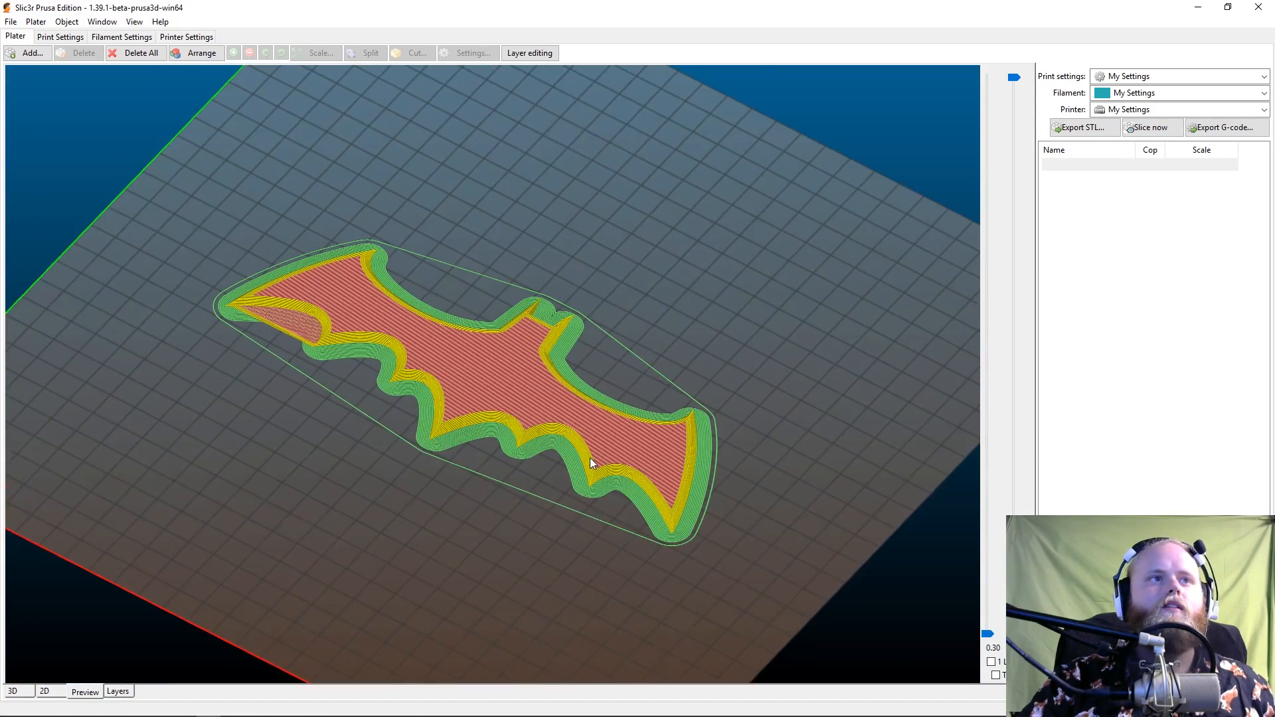
{"action": "left_click_drag", "start_coordinate": [512, 508], "coordinate": [545, 545]}
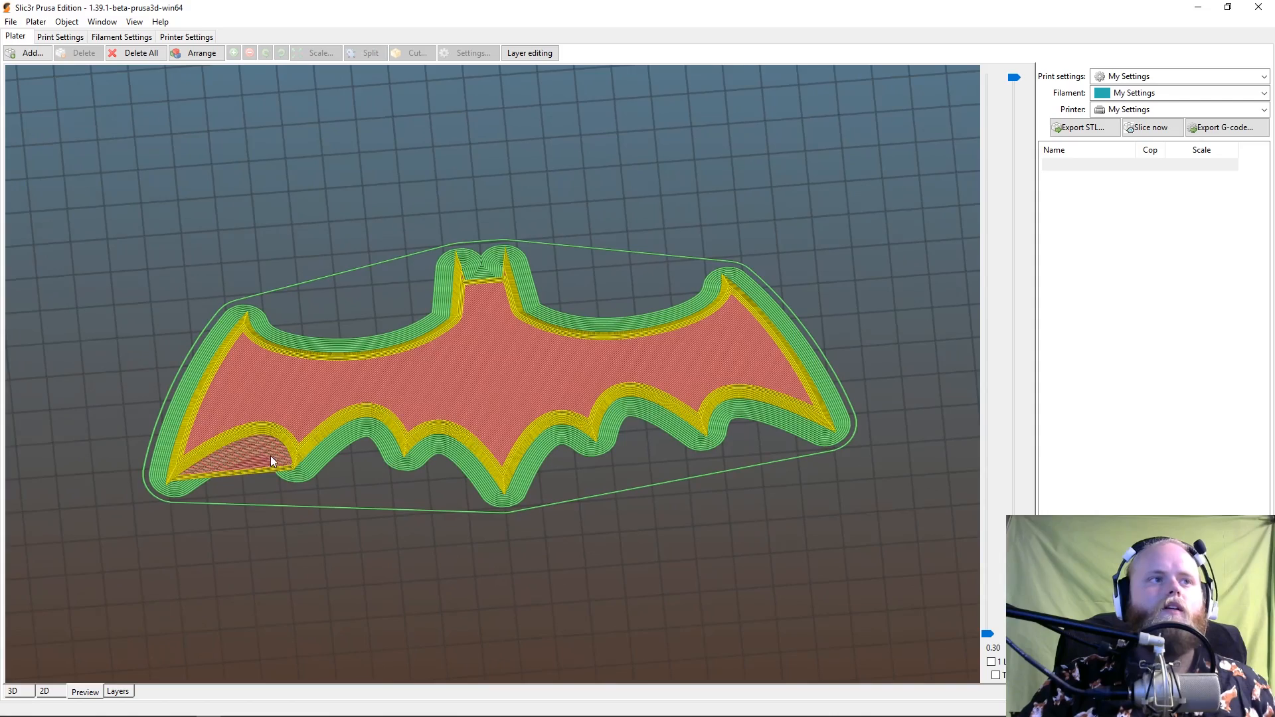
{"action": "left_click_drag", "start_coordinate": [691, 427], "coordinate": [655, 519]}
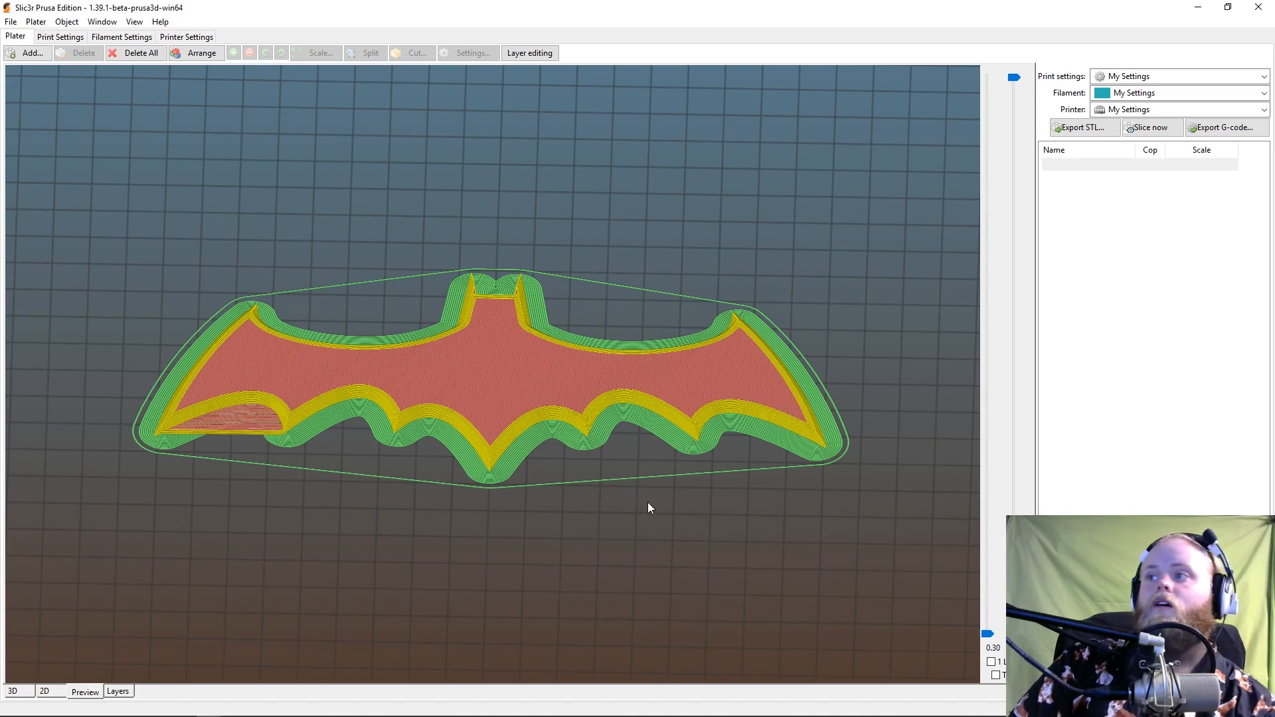
{"action": "scroll", "coordinate": [549, 447], "scroll_direction": "up", "scroll_amount": 3}
{"action": "scroll", "coordinate": [649, 512], "scroll_direction": "down", "scroll_amount": 6}
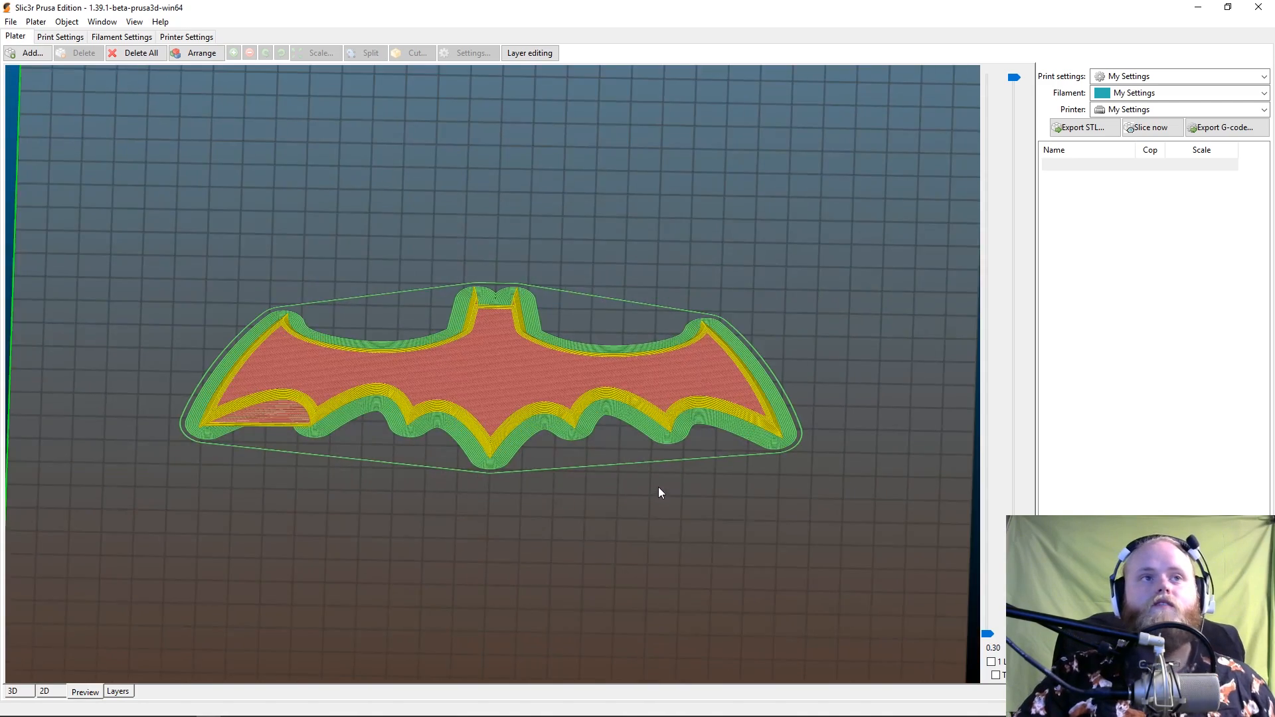
{"action": "left_click_drag", "start_coordinate": [652, 498], "coordinate": [658, 555]}
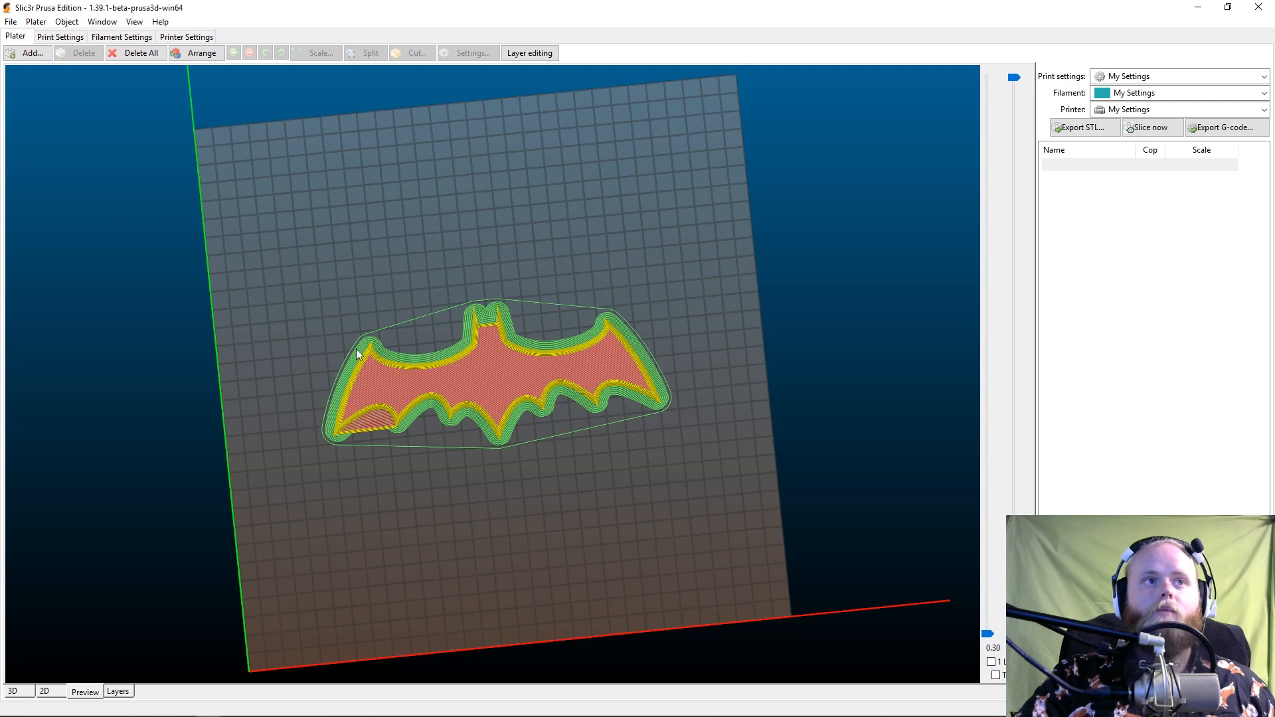
{"action": "left_click_drag", "start_coordinate": [723, 513], "coordinate": [727, 483]}
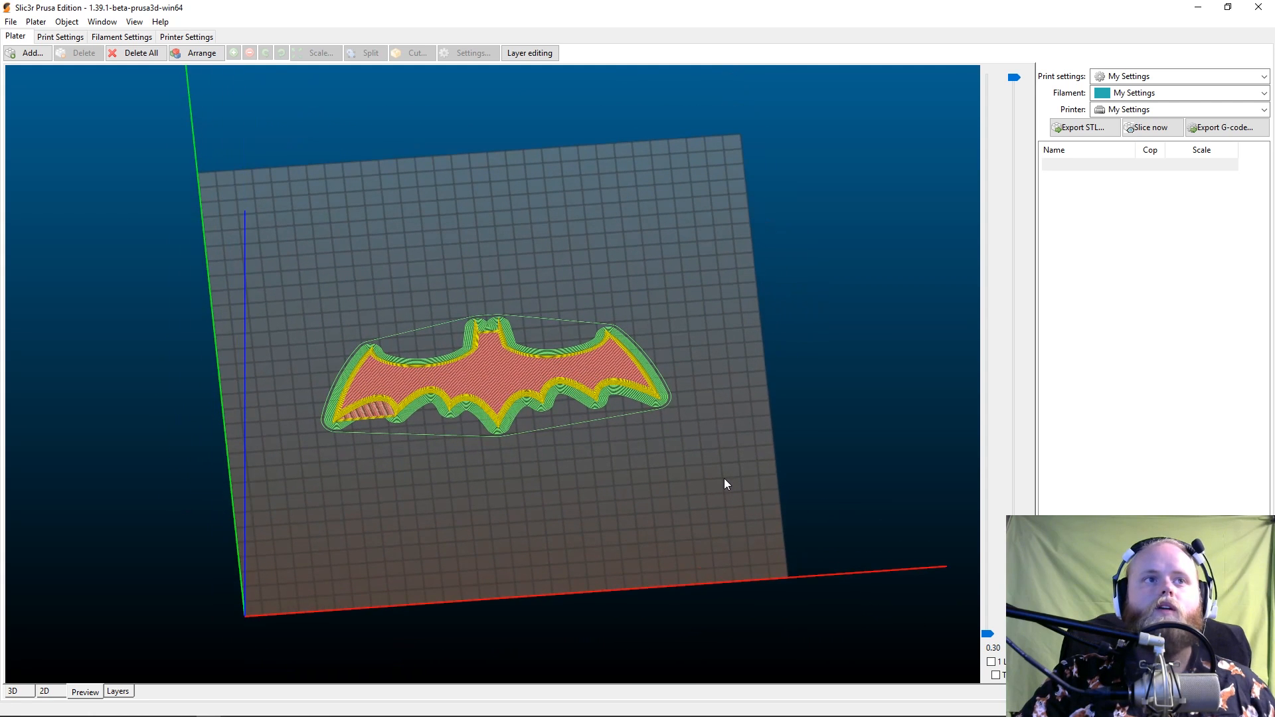
- Export the sliced batarang as G-code to the Desktop under the name Batarang.gcode
{"action": "left_click", "coordinate": [1227, 125]}
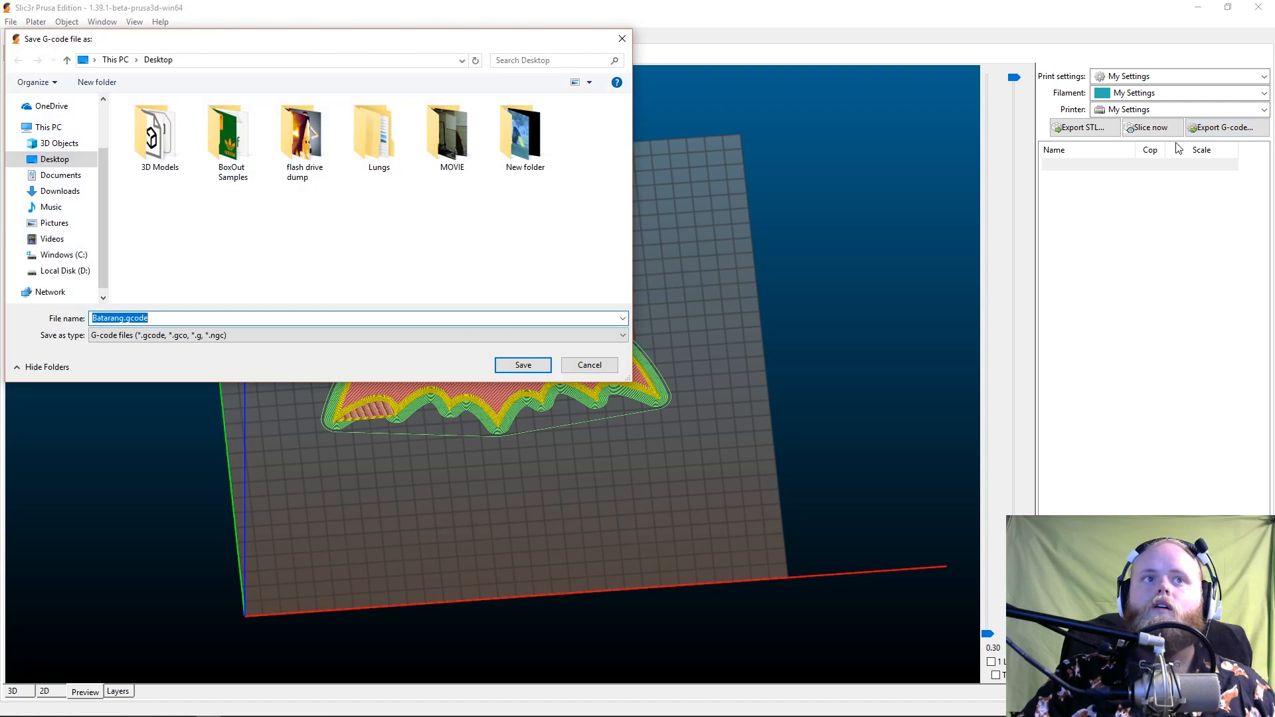
{"action": "left_click", "coordinate": [536, 367]}
{"action": "scroll", "coordinate": [798, 201], "scroll_direction": "down", "scroll_amount": 1}
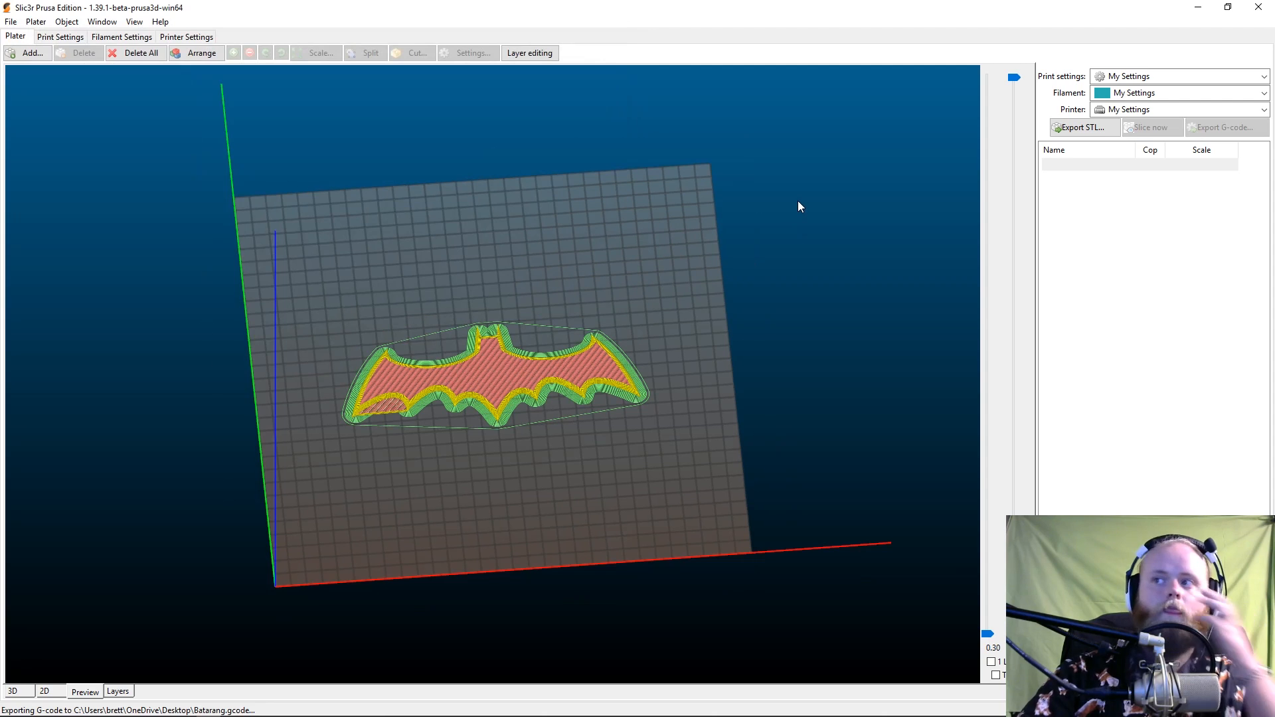